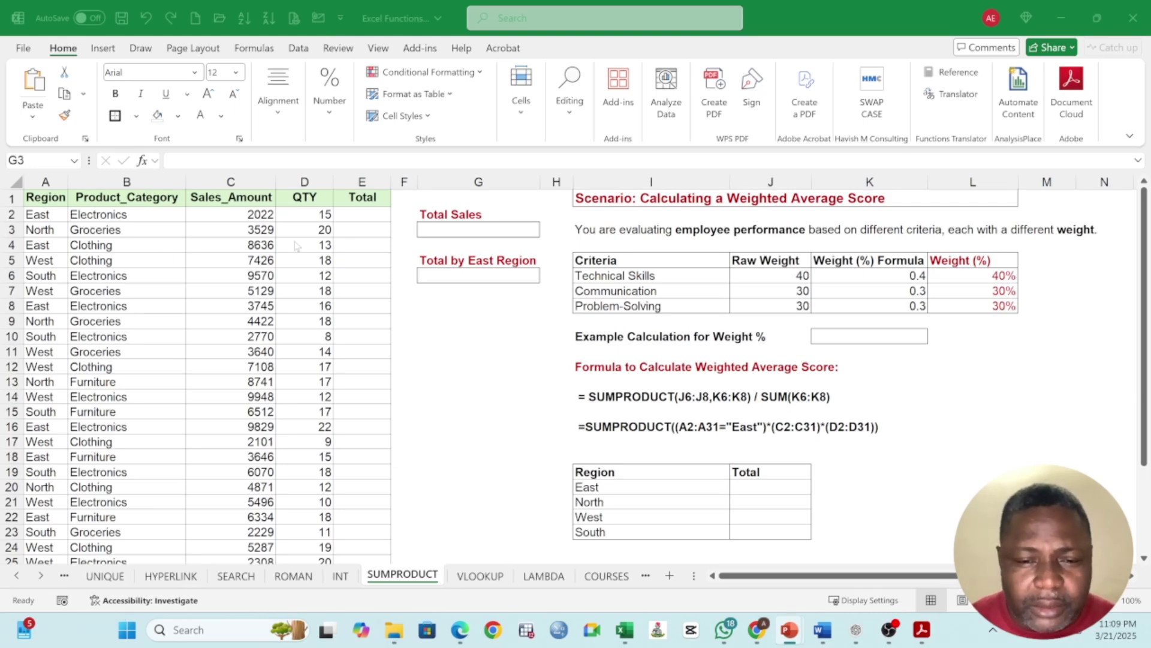
{"action": "left_click", "coordinate": [456, 229]}
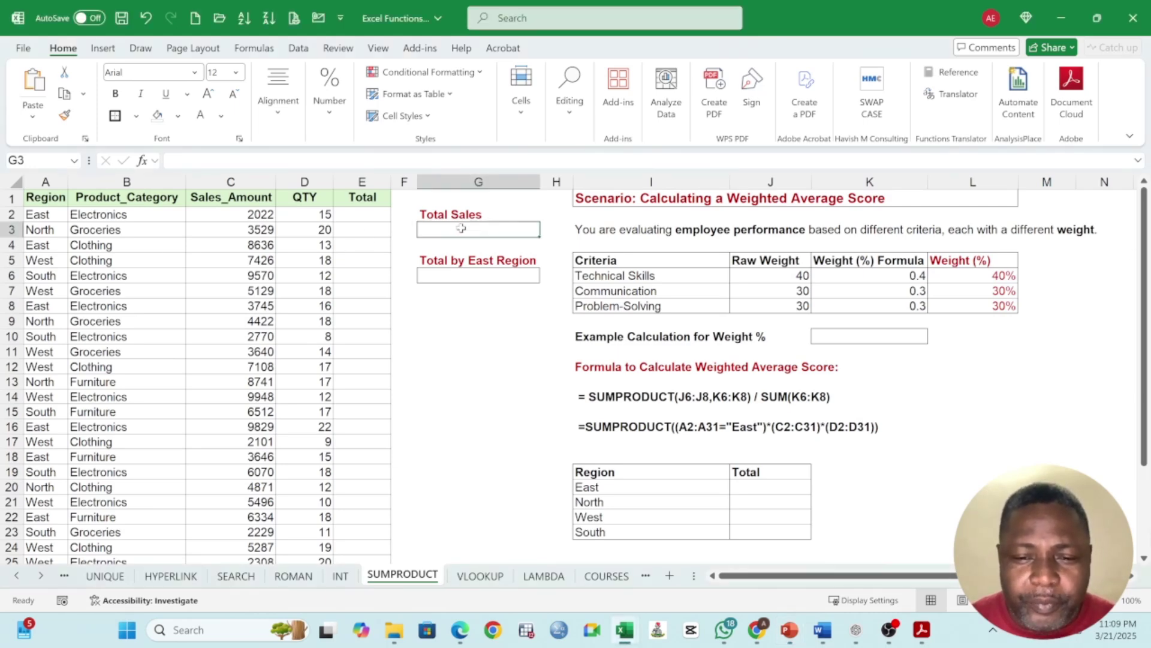
{"action": "left_click", "coordinate": [255, 216]}
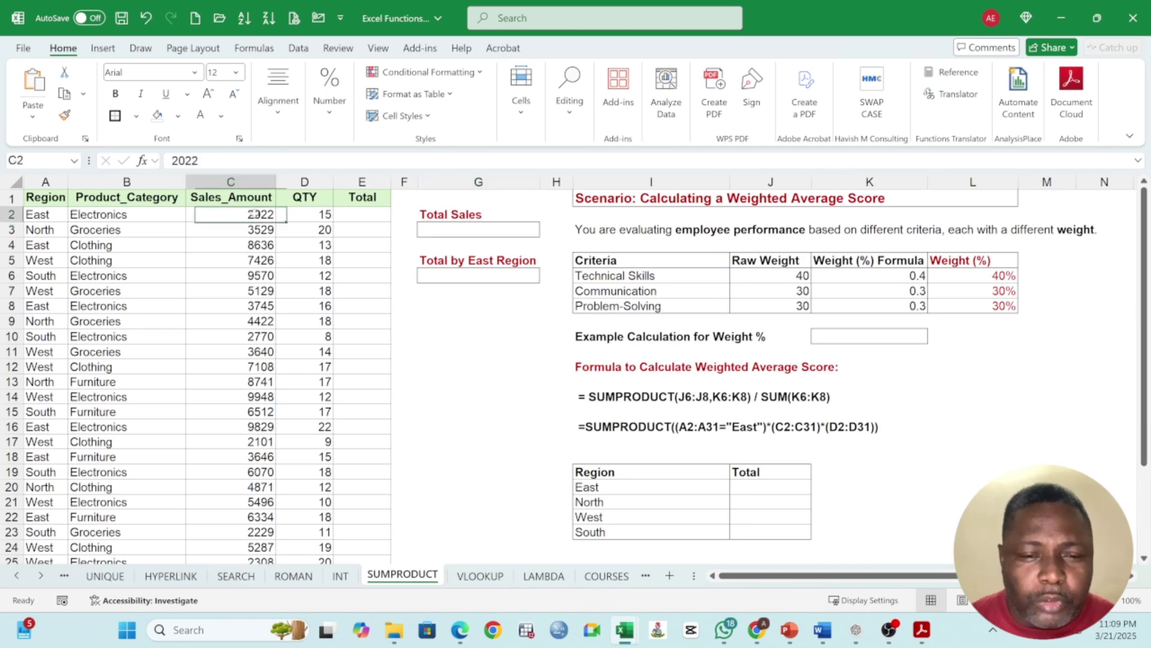
{"action": "left_click", "coordinate": [313, 212]}
{"action": "left_click", "coordinate": [373, 218]}
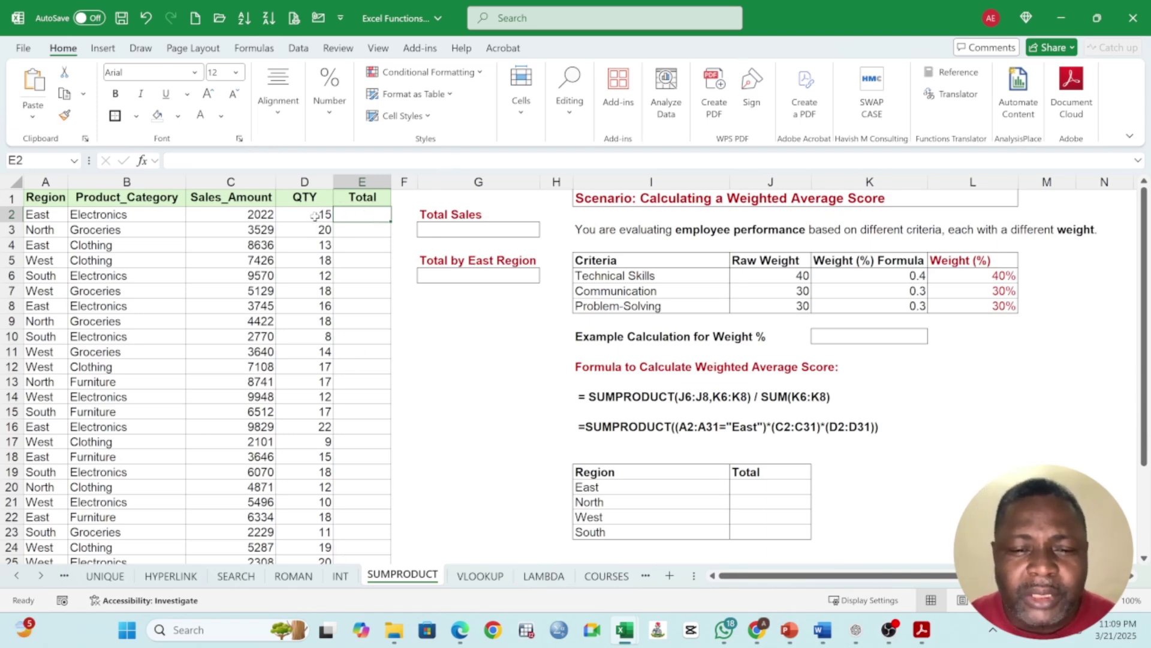
Calculate Total Sales in G3 with =SUMPRODUCT(C2:C31,D2:D31), multiplying the Sales_Amount and QTY ranges.
{"action": "left_click", "coordinate": [450, 229]}
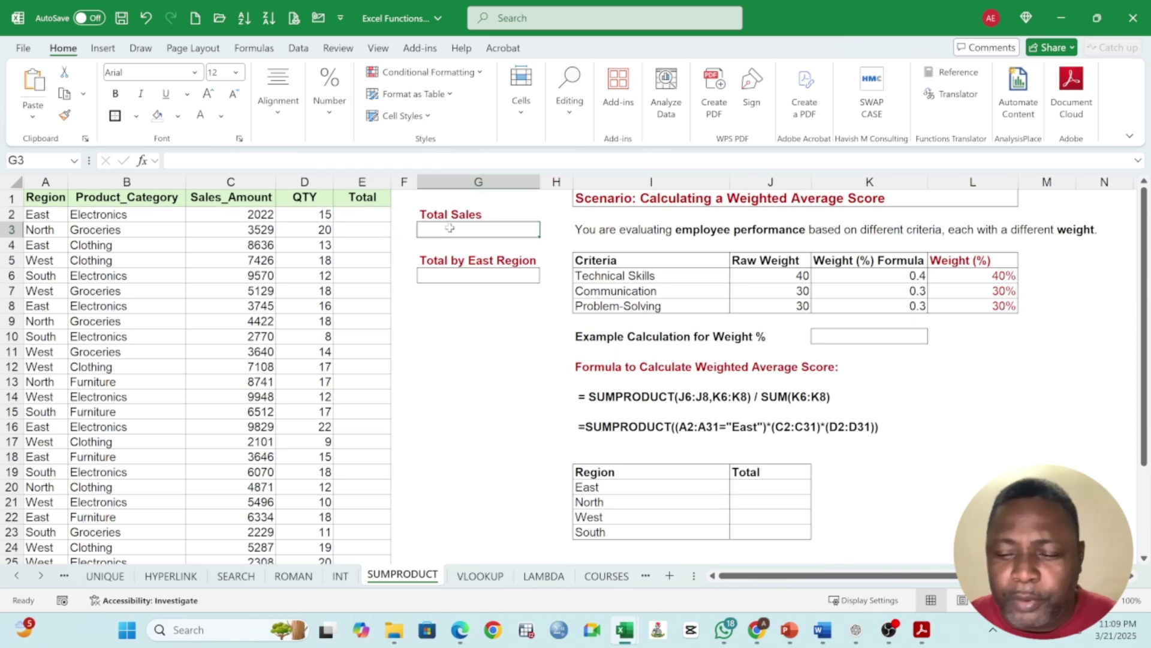
{"action": "type", "text": "="}
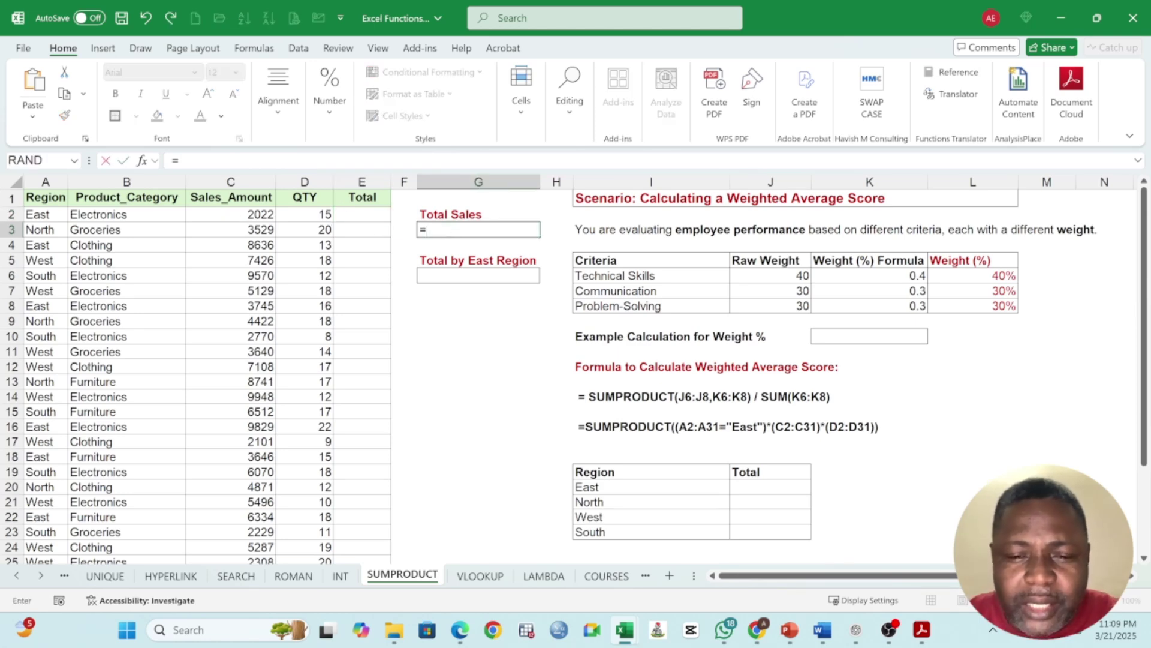
{"action": "type", "text": "SUMPRODUCT"}
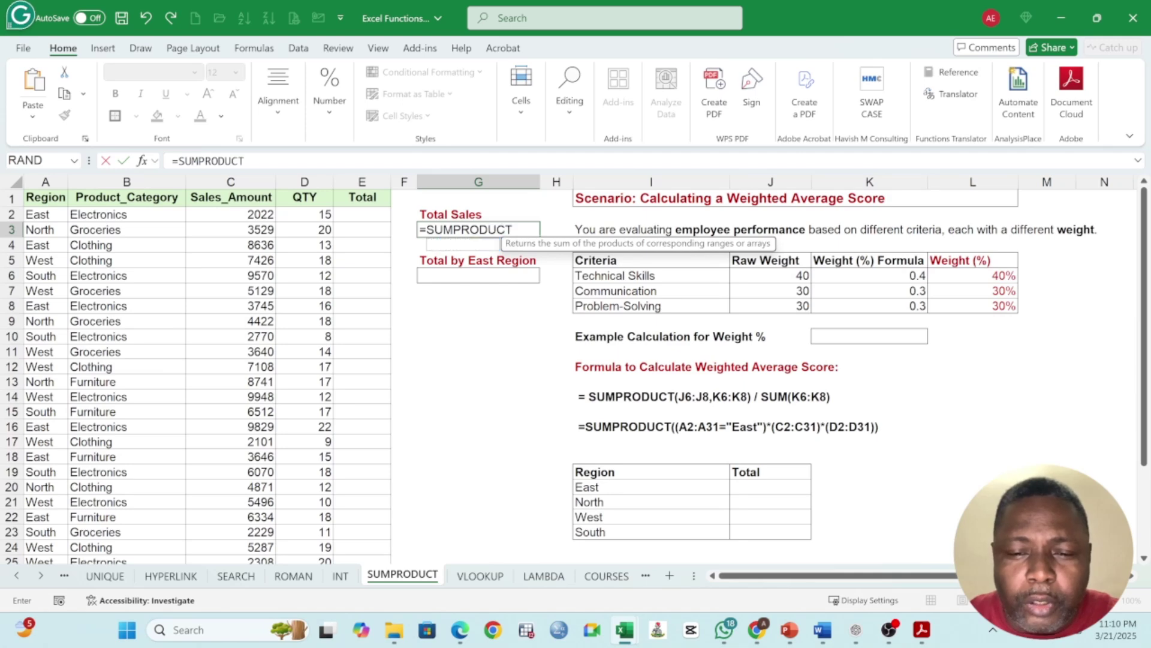
{"action": "type", "text": "("}
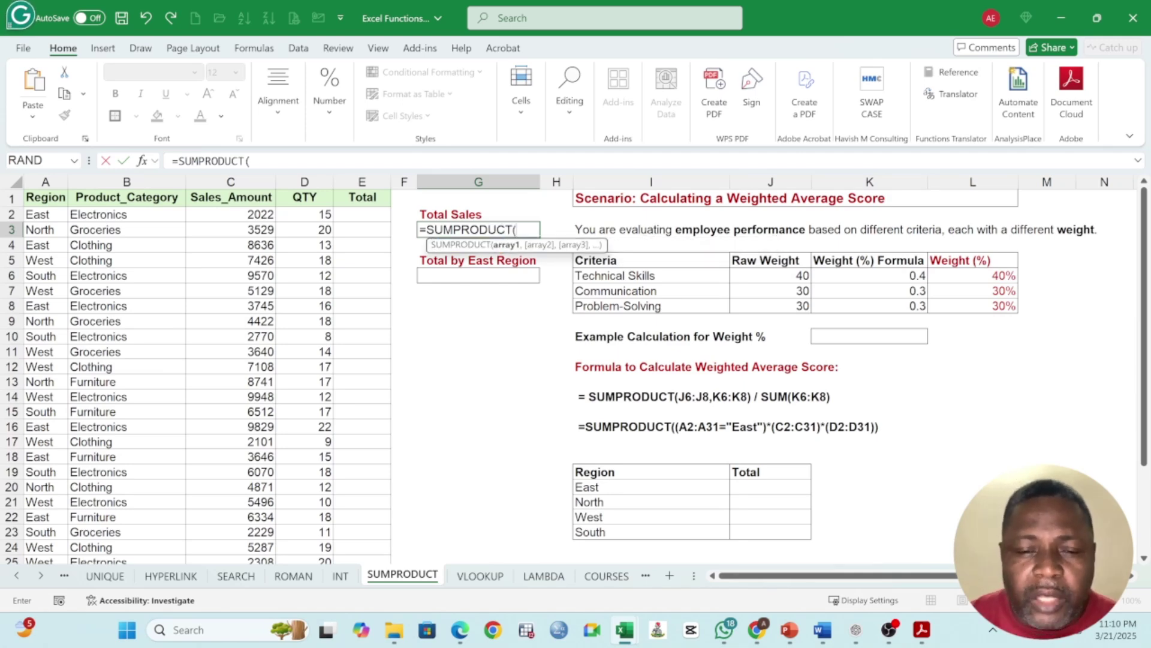
{"action": "left_click", "coordinate": [246, 214]}
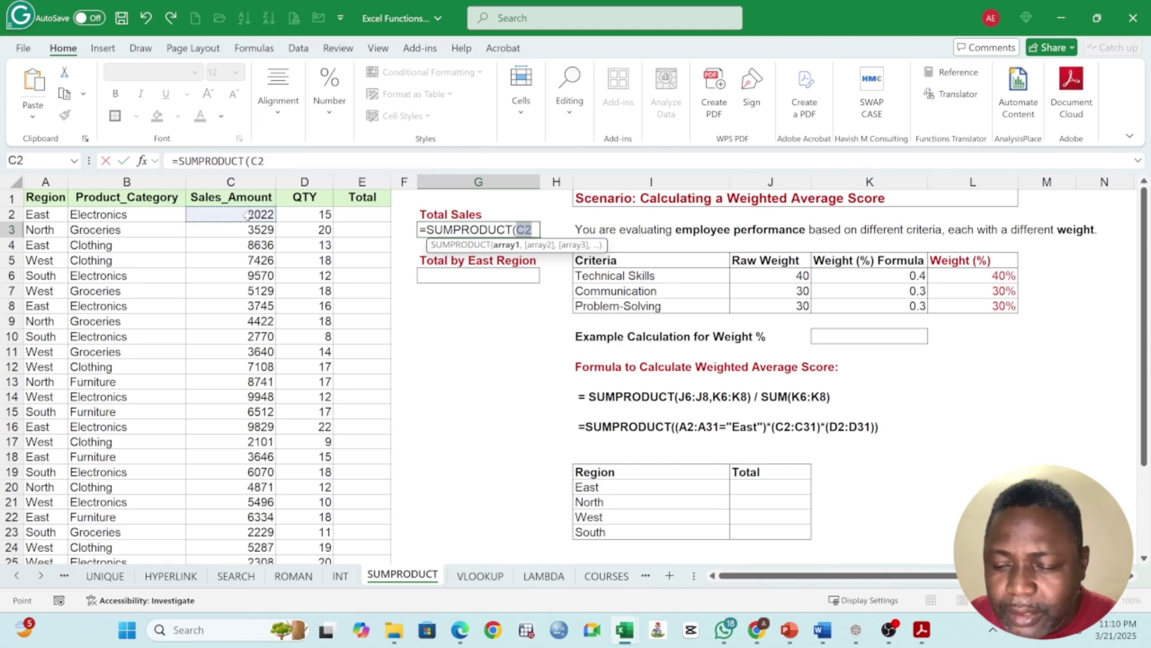
{"action": "key", "text": "ctrl+shift+Down"}
{"action": "scroll", "coordinate": [370, 246], "scroll_direction": "up", "scroll_amount": 3}
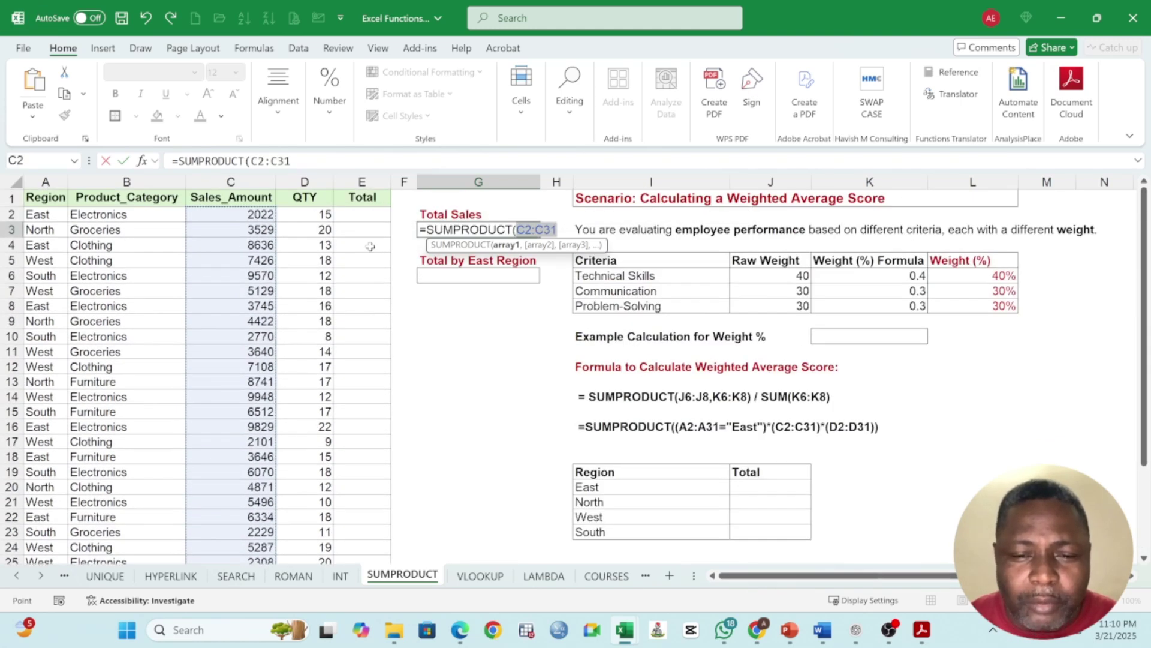
{"action": "type", "text": ","}
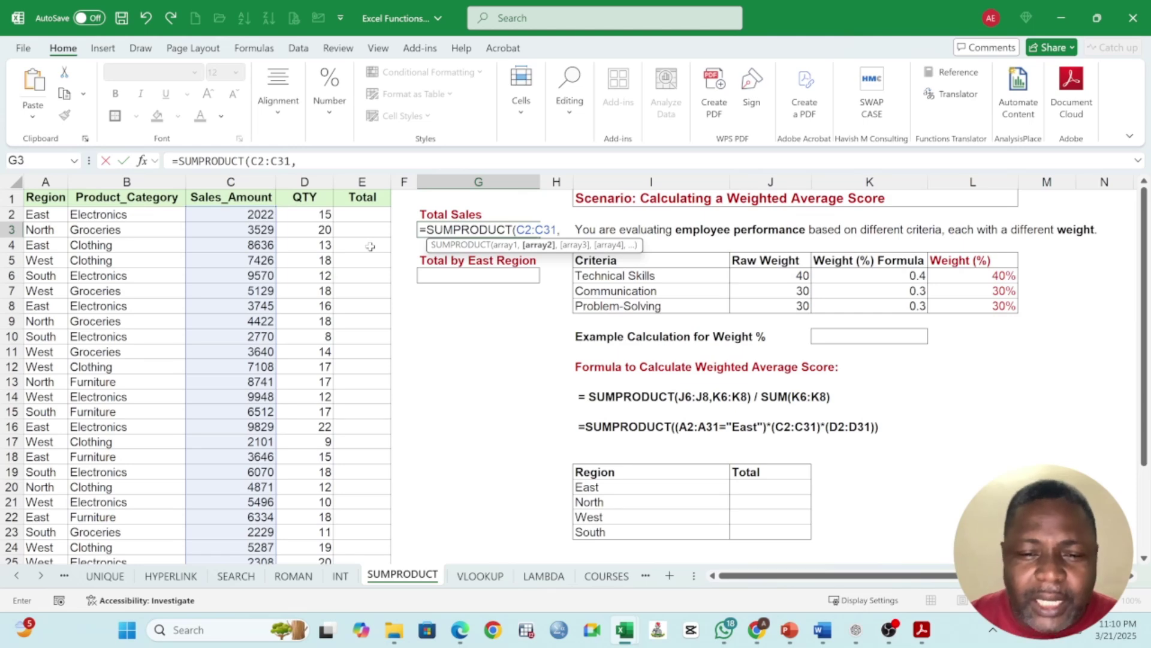
{"action": "left_click", "coordinate": [311, 217]}
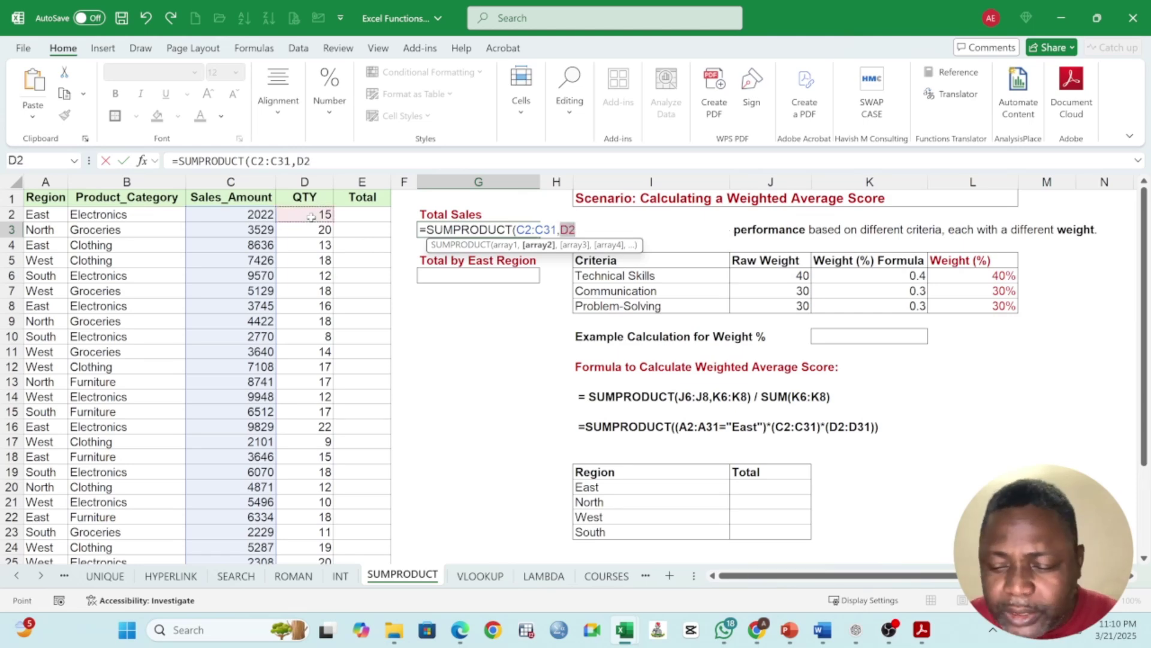
{"action": "key", "text": "ctrl+shift+Down"}
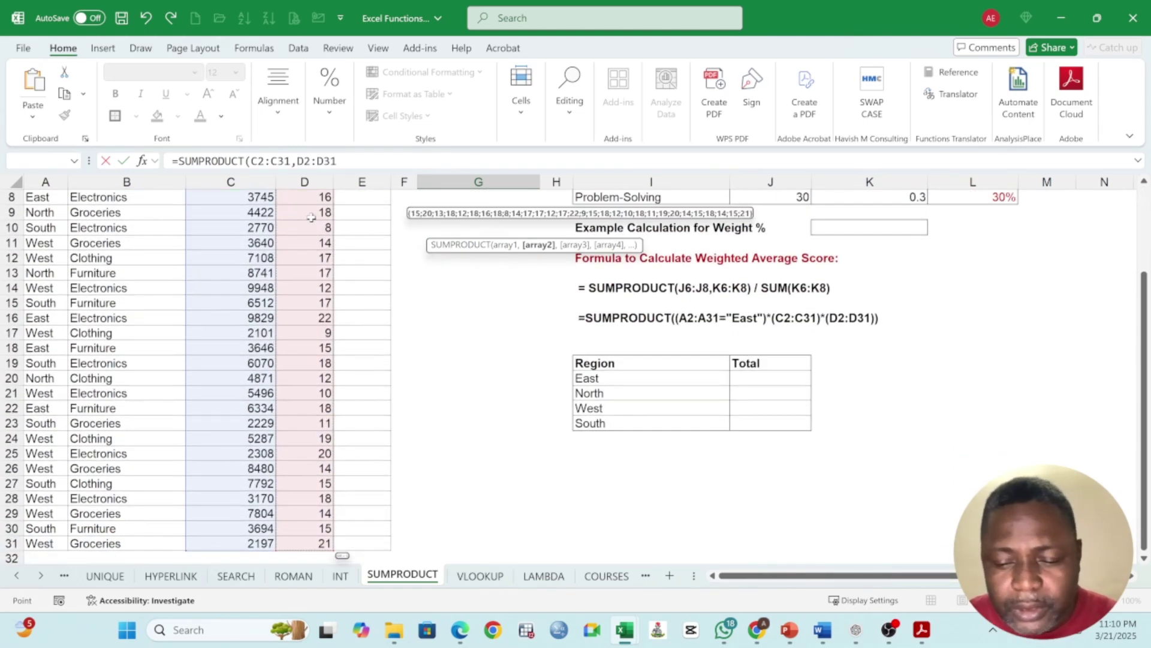
{"action": "key", "text": "Return"}
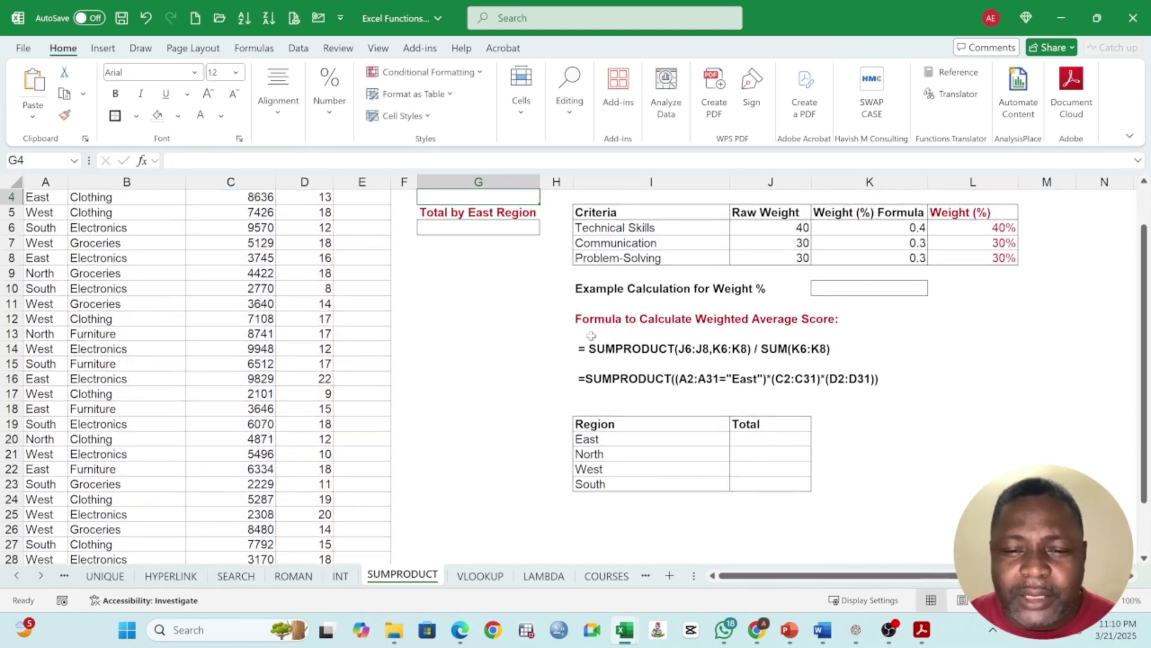
{"action": "scroll", "coordinate": [443, 333], "scroll_direction": "up", "scroll_amount": 1}
{"action": "left_click", "coordinate": [497, 229]}
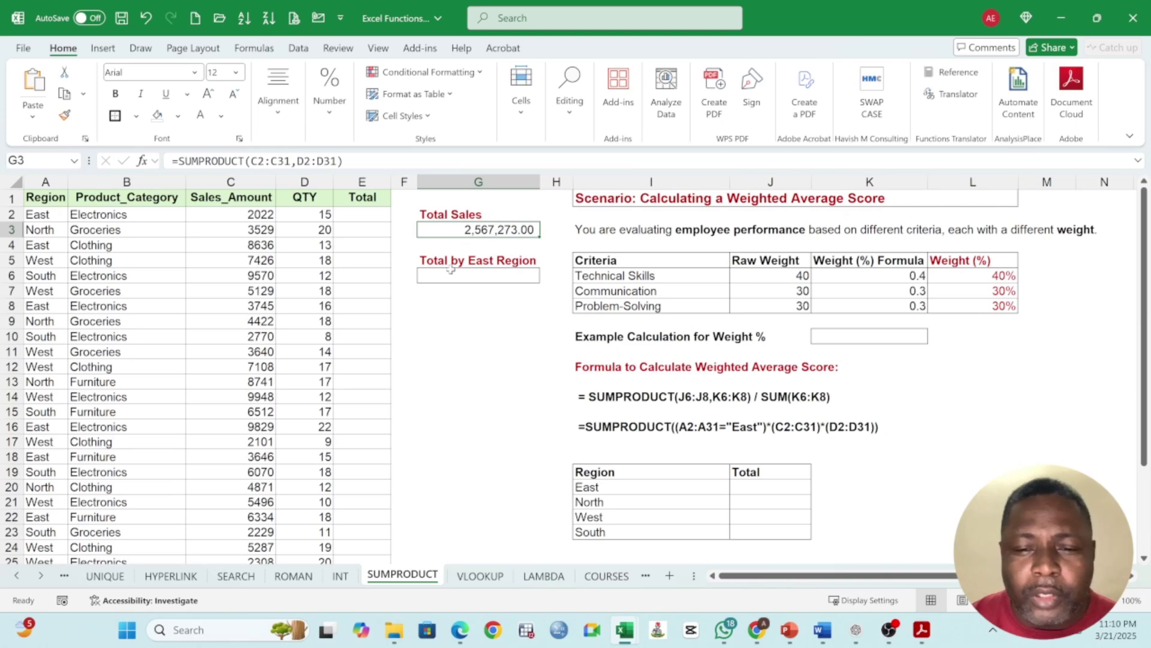
Enter =C2*D2 in E2 and fill the formula down the Total column to row 31.
{"action": "left_click", "coordinate": [347, 216]}
{"action": "type", "text": "="}
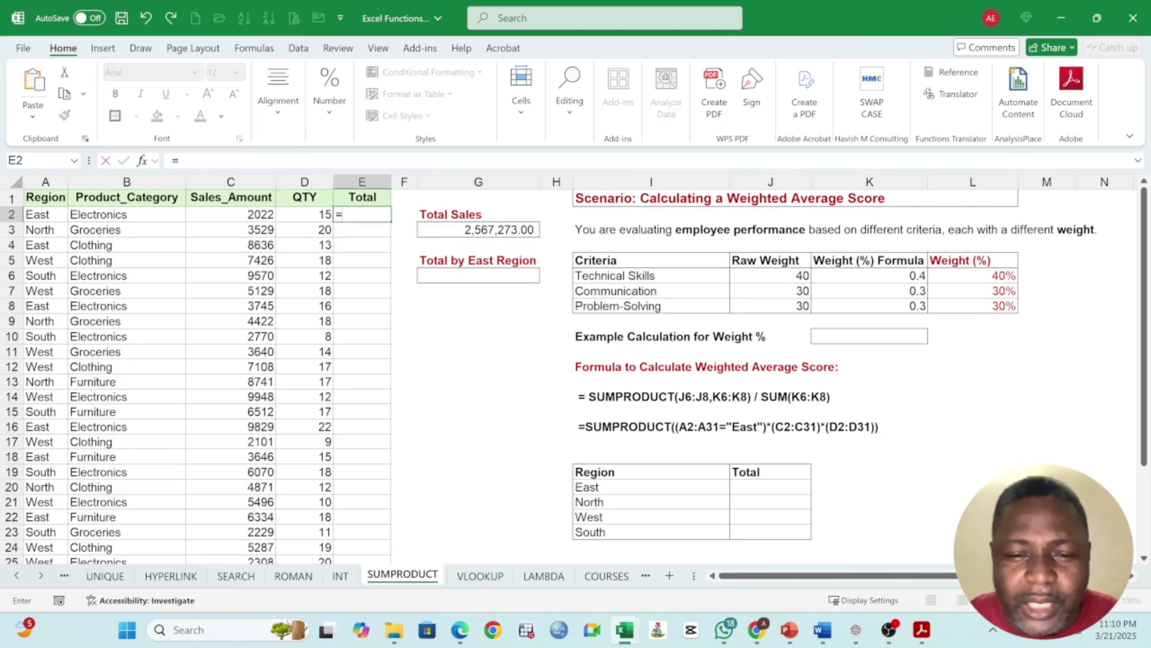
{"action": "left_click", "coordinate": [257, 216]}
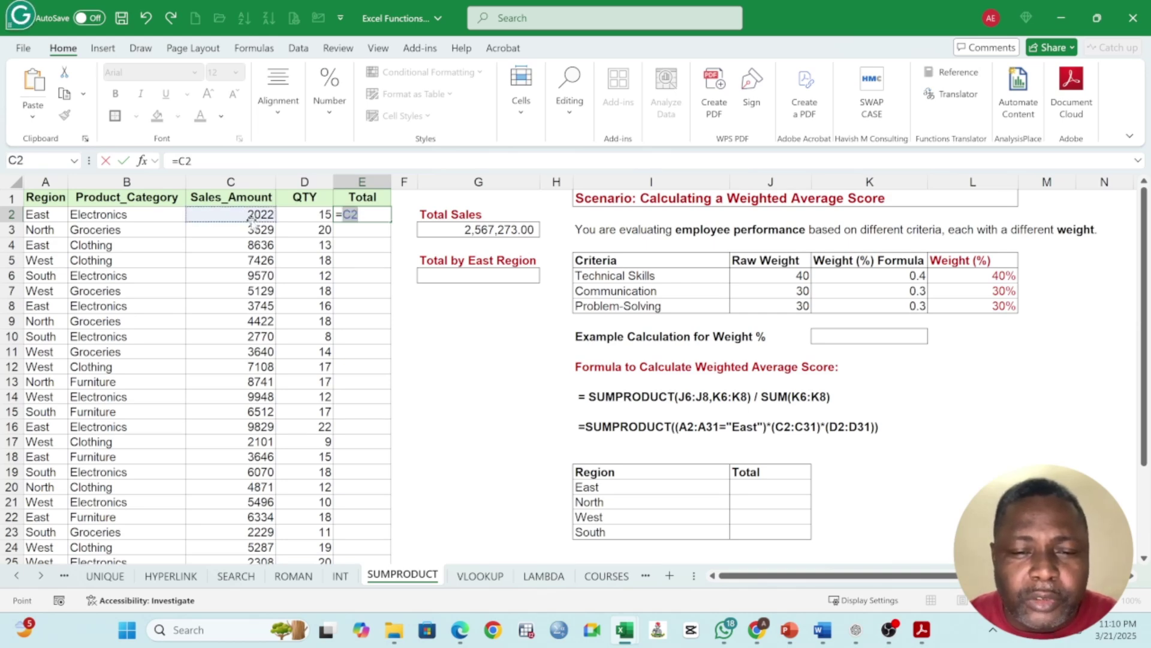
{"action": "type", "text": "*"}
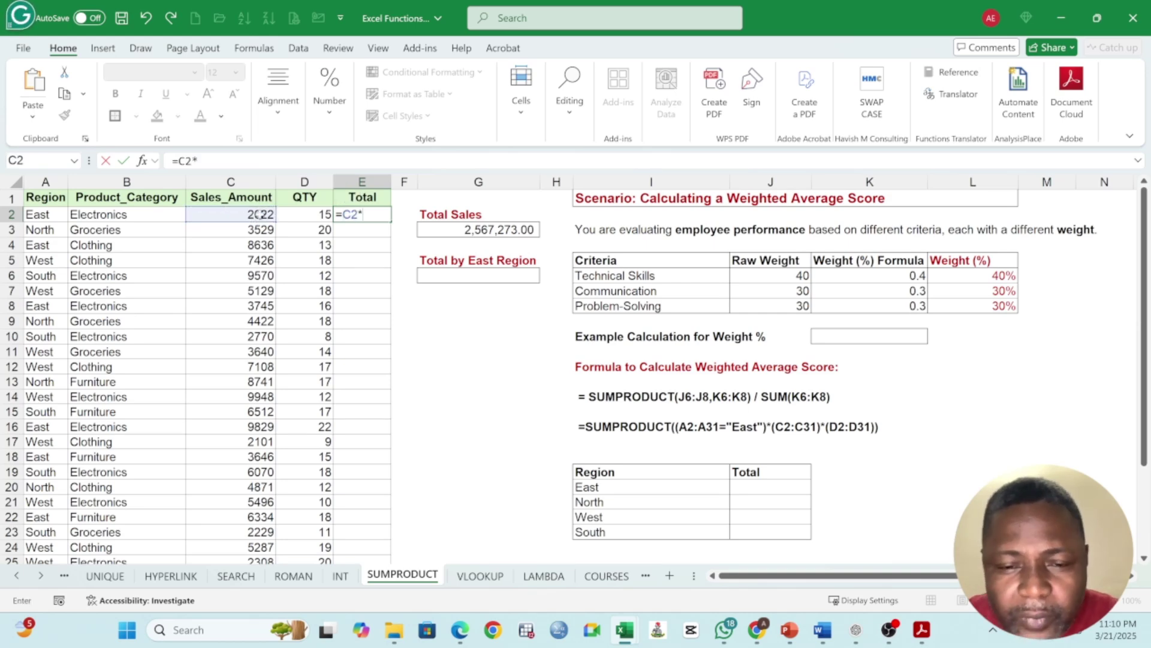
{"action": "left_click", "coordinate": [319, 214]}
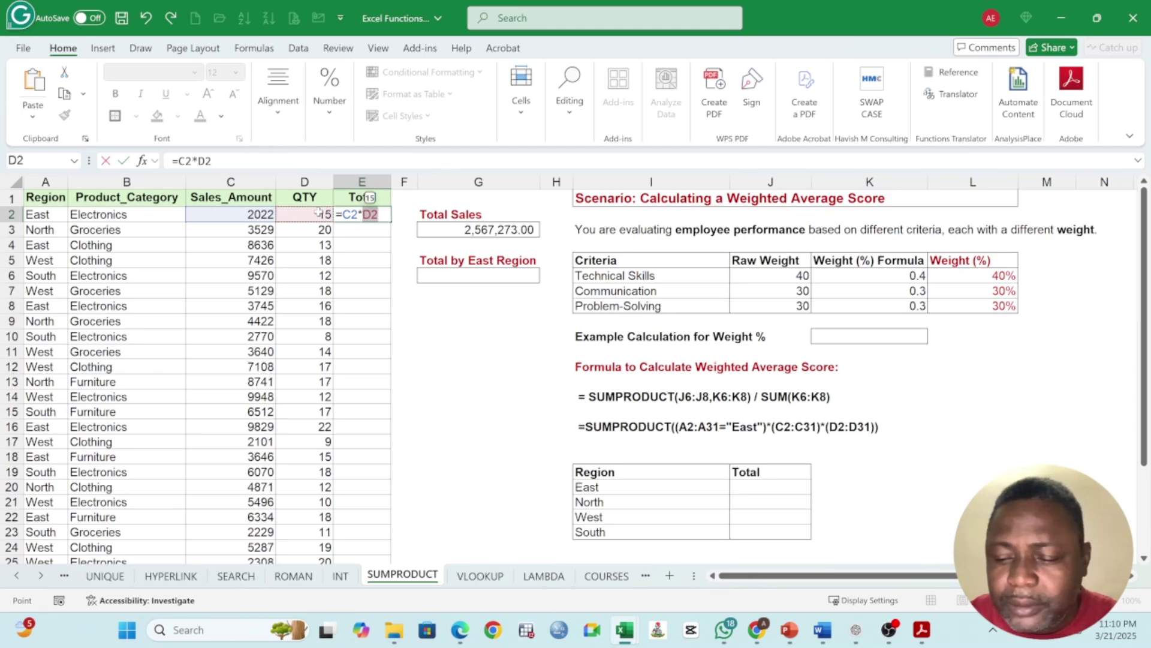
{"action": "key", "text": "Return"}
{"action": "left_click", "coordinate": [384, 215]}
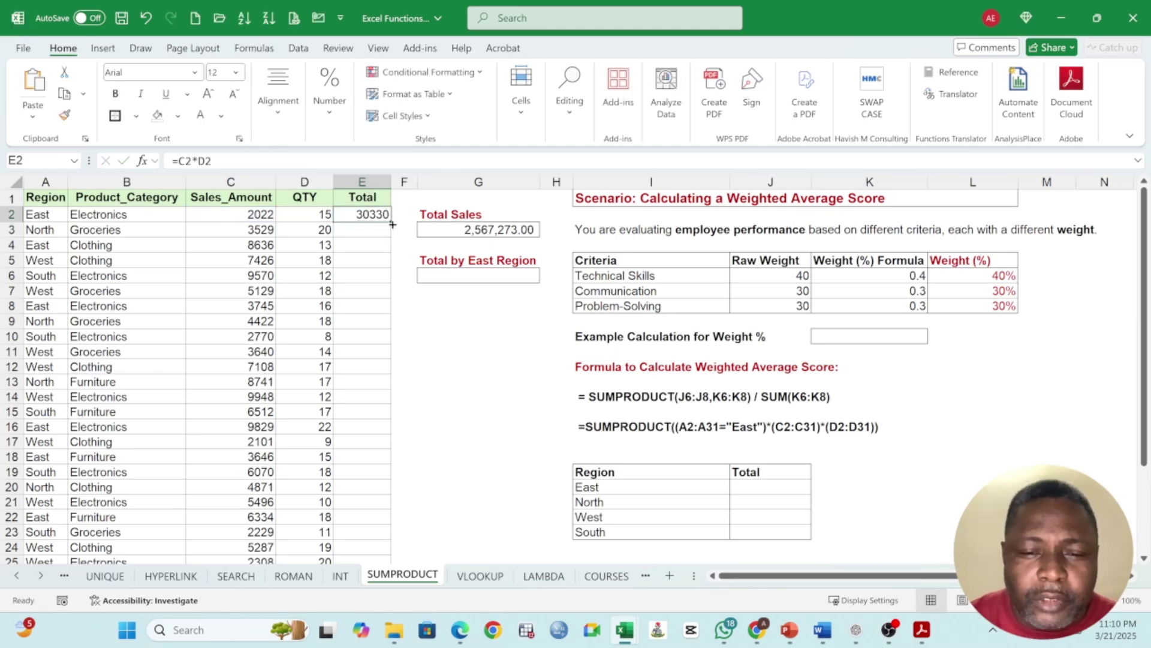
{"action": "double_click", "coordinate": [390, 222]}
Sum the Total column in E32 with AutoSum over E2:E31.
{"action": "scroll", "coordinate": [398, 303], "scroll_direction": "down", "scroll_amount": 4}
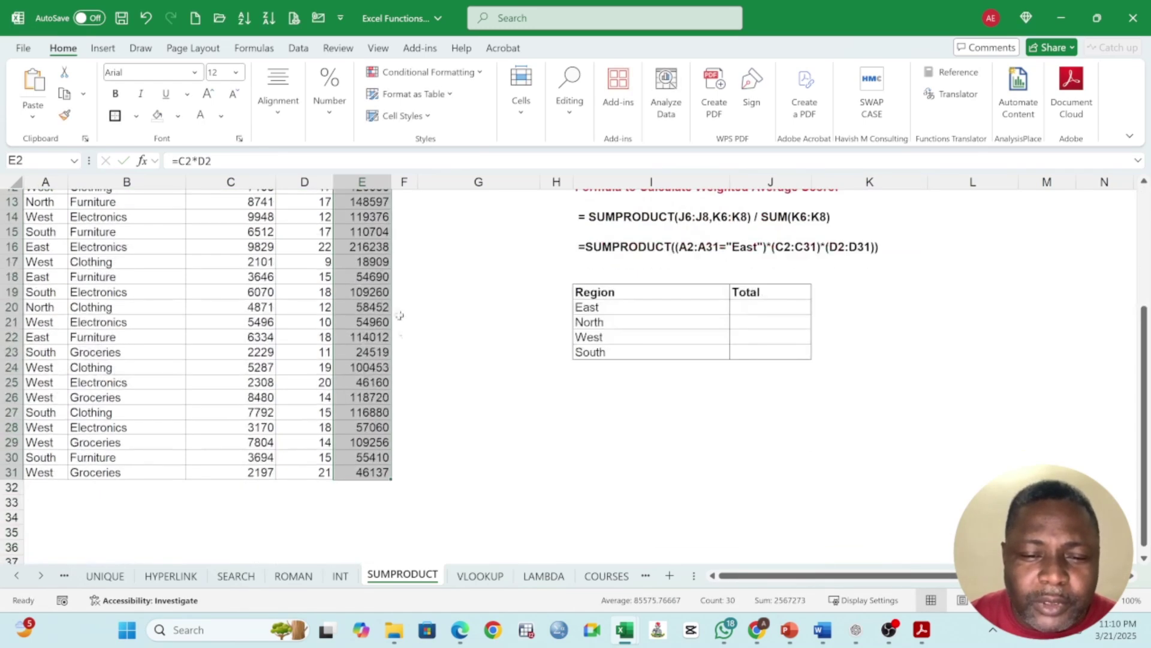
{"action": "left_click", "coordinate": [372, 489]}
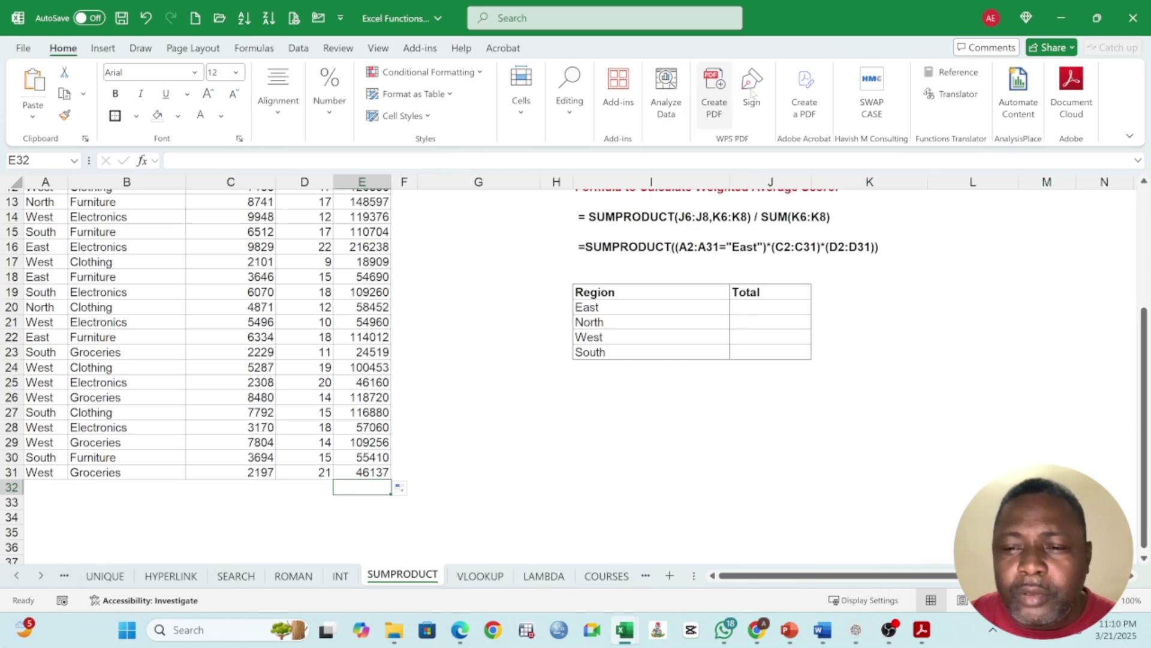
{"action": "left_click", "coordinate": [329, 108]}
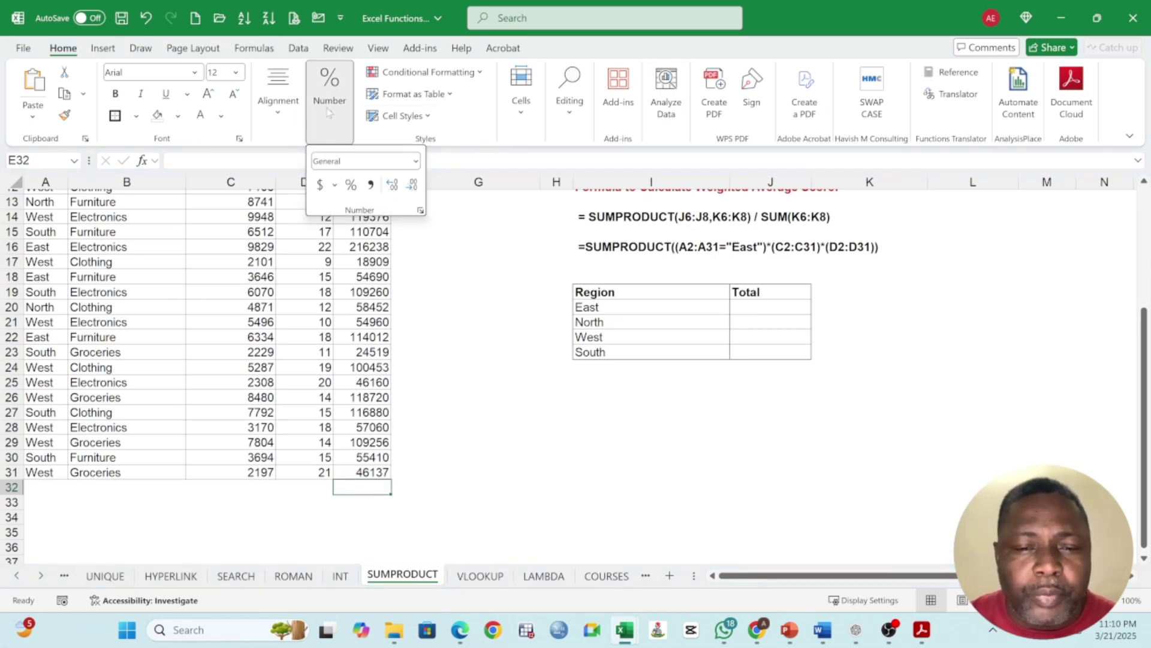
{"action": "left_click", "coordinate": [549, 116]}
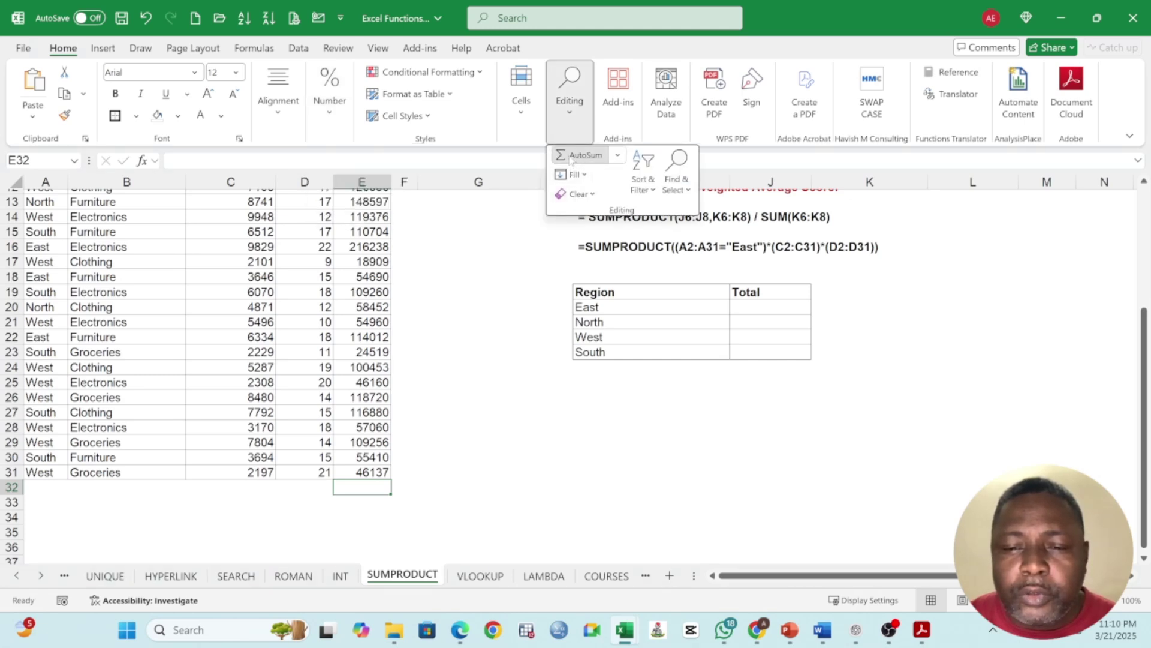
{"action": "left_click", "coordinate": [586, 154]}
{"action": "key", "text": "Return"}
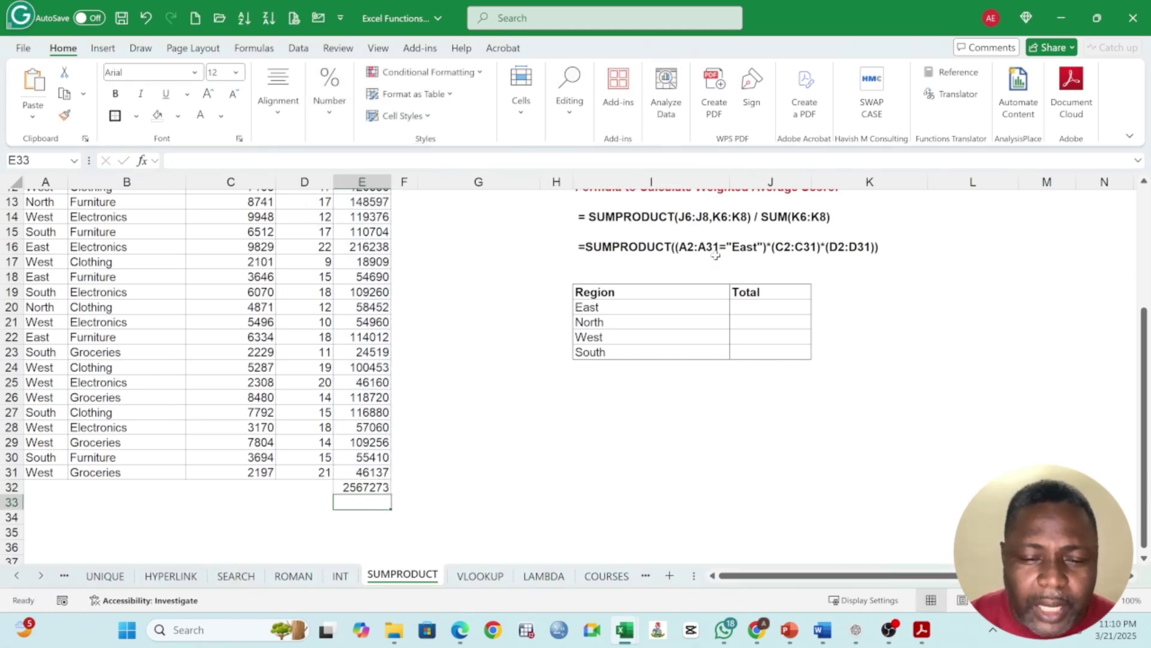
Format the column sum in E32 with the comma number style.
{"action": "left_click", "coordinate": [367, 487]}
{"action": "scroll", "coordinate": [372, 498], "scroll_direction": "up", "scroll_amount": 4}
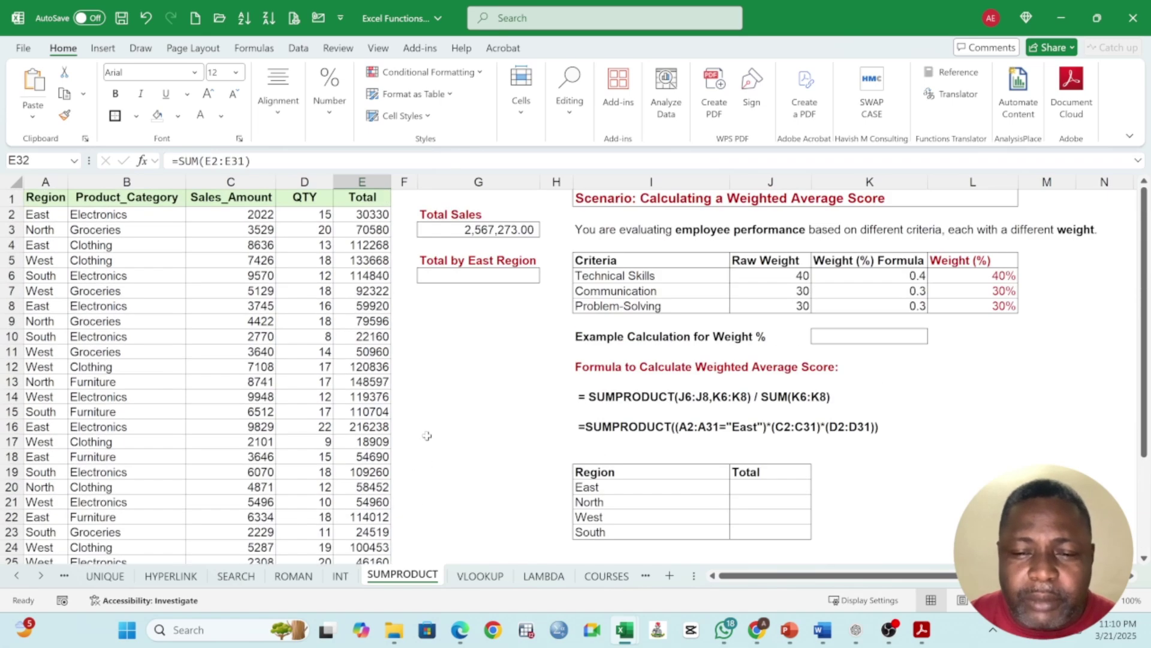
{"action": "scroll", "coordinate": [380, 509], "scroll_direction": "down", "scroll_amount": 3}
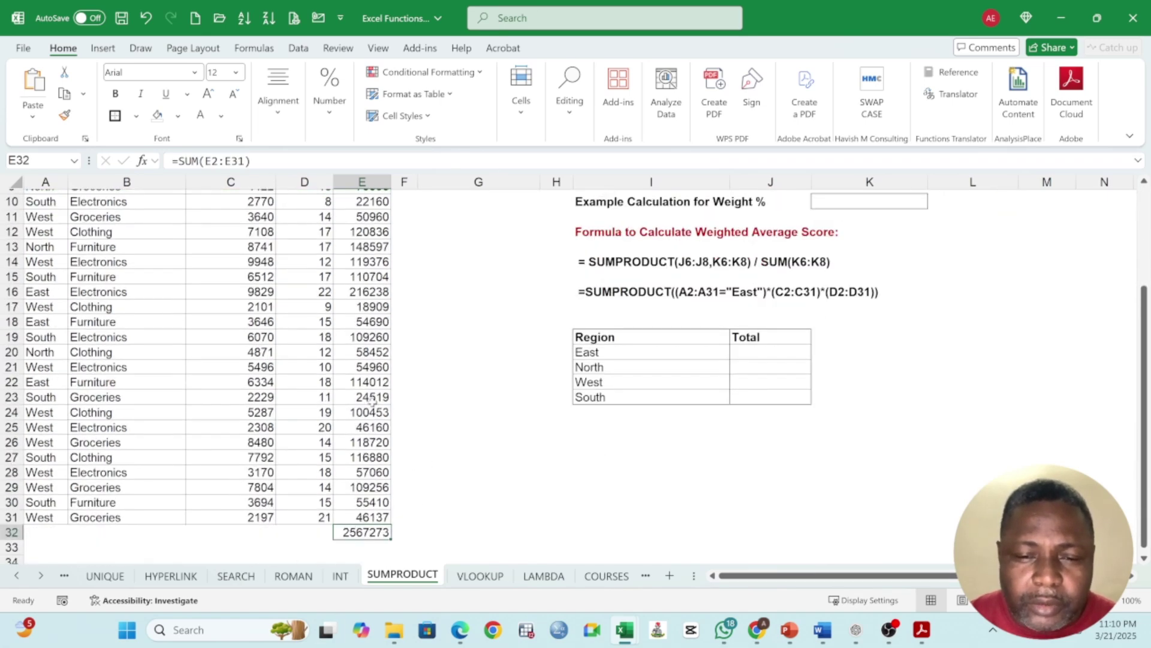
{"action": "left_click", "coordinate": [330, 93]}
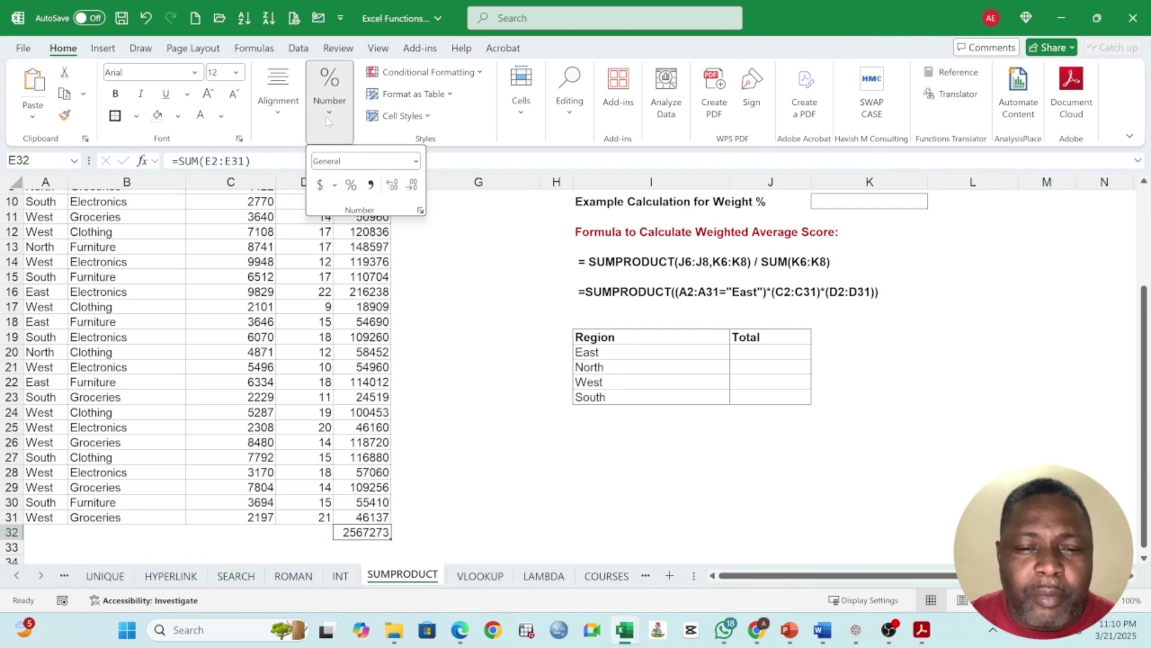
{"action": "left_click", "coordinate": [373, 185]}
{"action": "scroll", "coordinate": [479, 456], "scroll_direction": "down", "scroll_amount": 3}
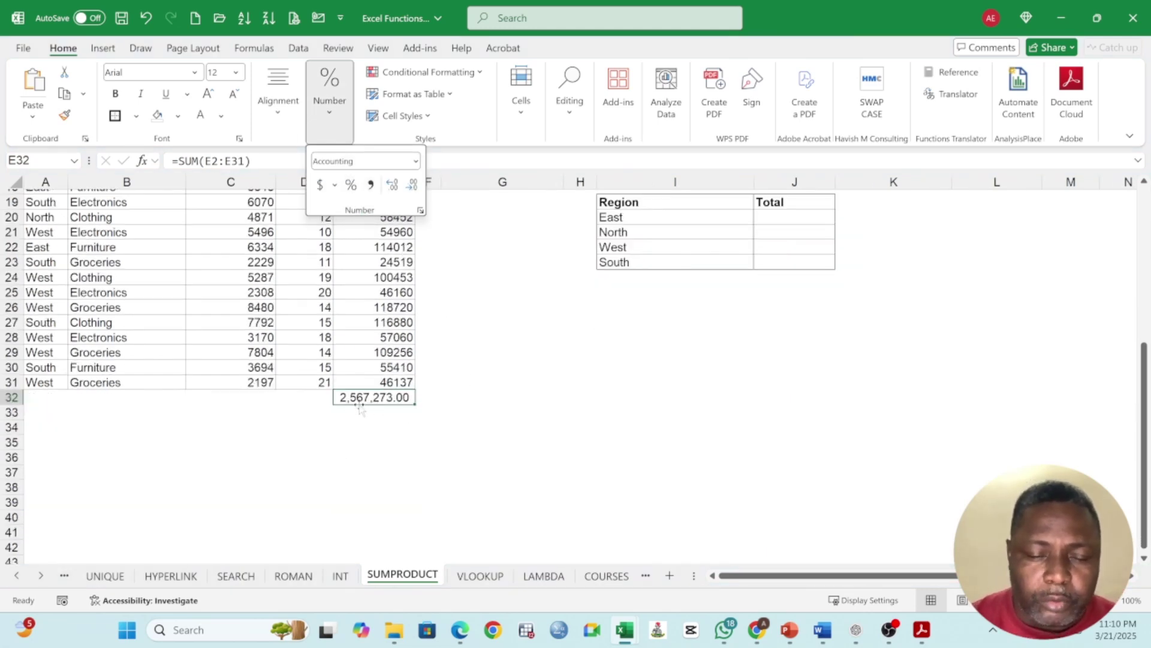
Compare the column sum with the Total Sales result and review the SUMPRODUCT formula in G3.
{"action": "scroll", "coordinate": [400, 413], "scroll_direction": "up", "scroll_amount": 6}
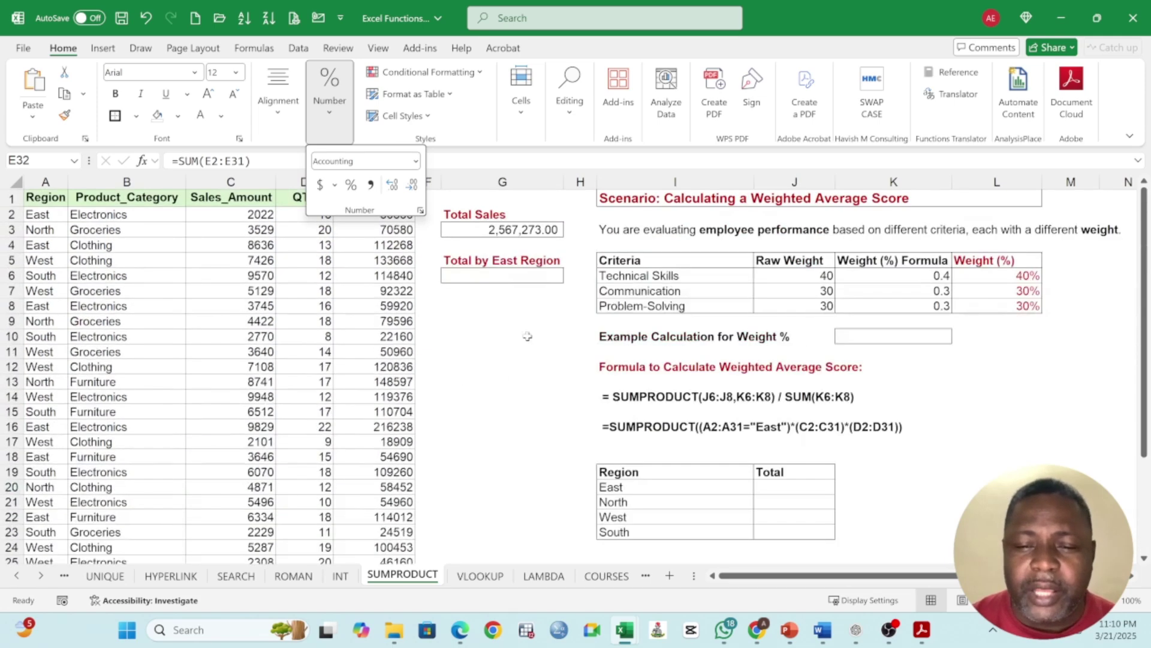
{"action": "left_click", "coordinate": [533, 230]}
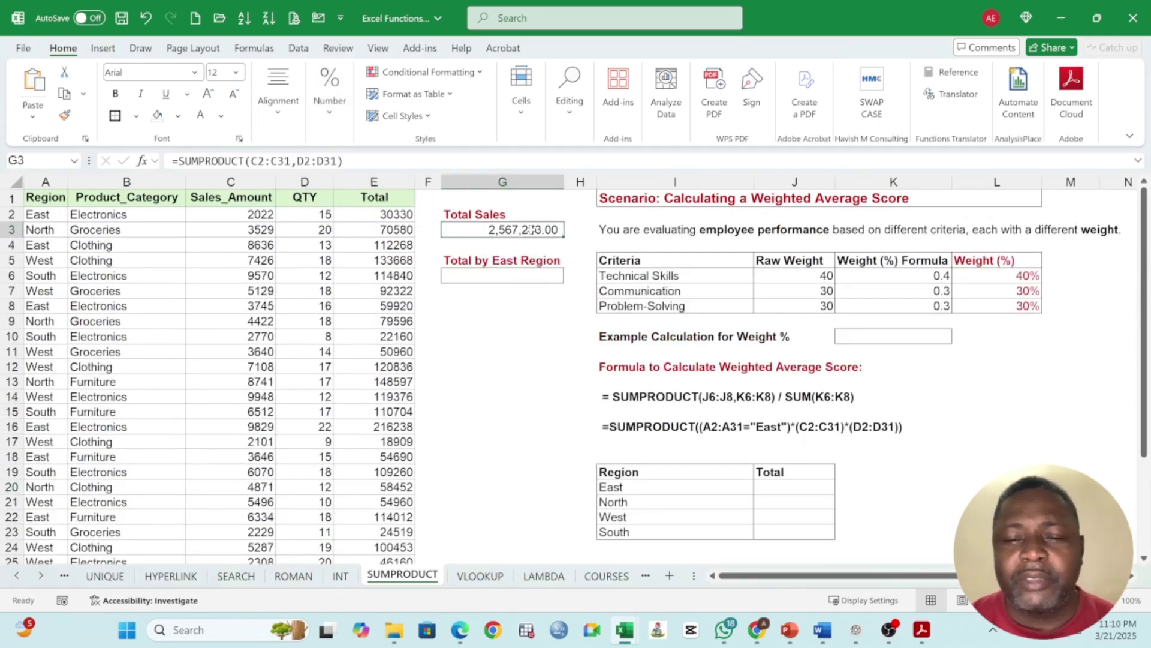
{"action": "double_click", "coordinate": [532, 230]}
{"action": "key", "text": "Return"}
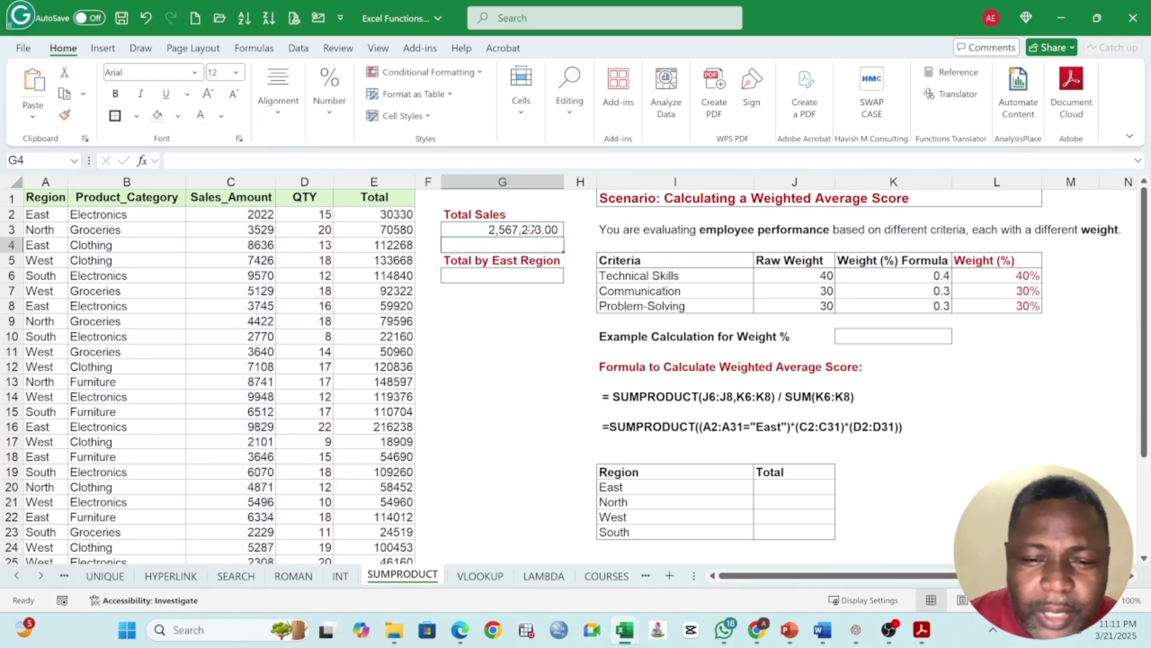
{"action": "left_click", "coordinate": [520, 229]}
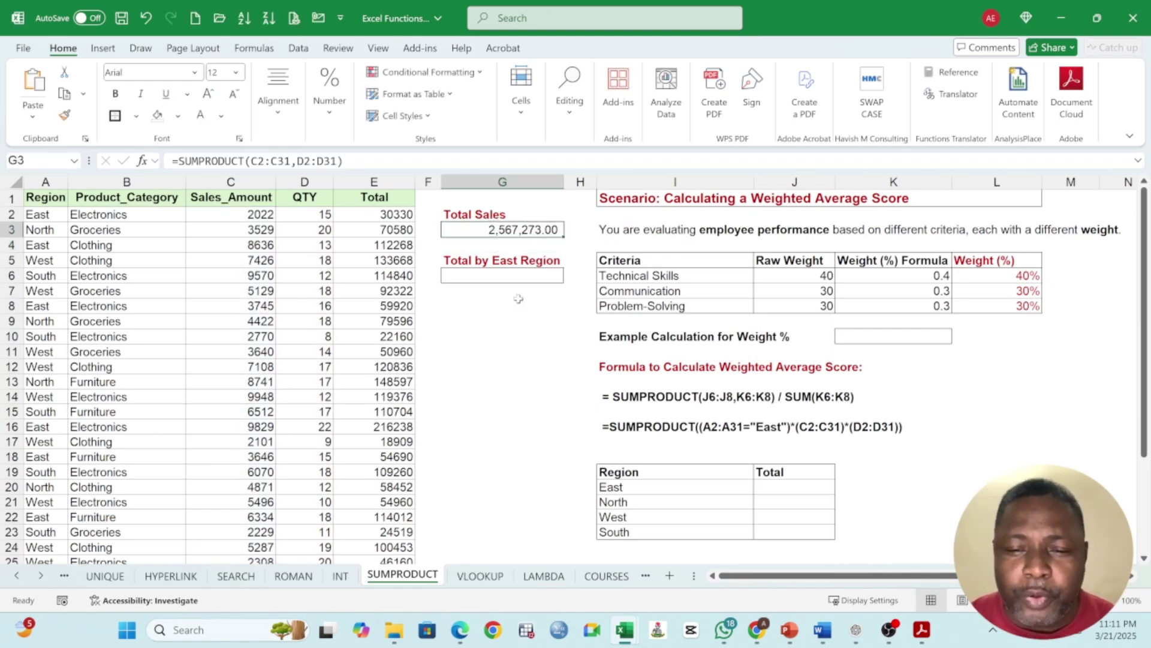
Start a SUMPRODUCT formula in G6 with the region condition (A2:A31="East") followed by a multiplication sign.
{"action": "left_click", "coordinate": [501, 274]}
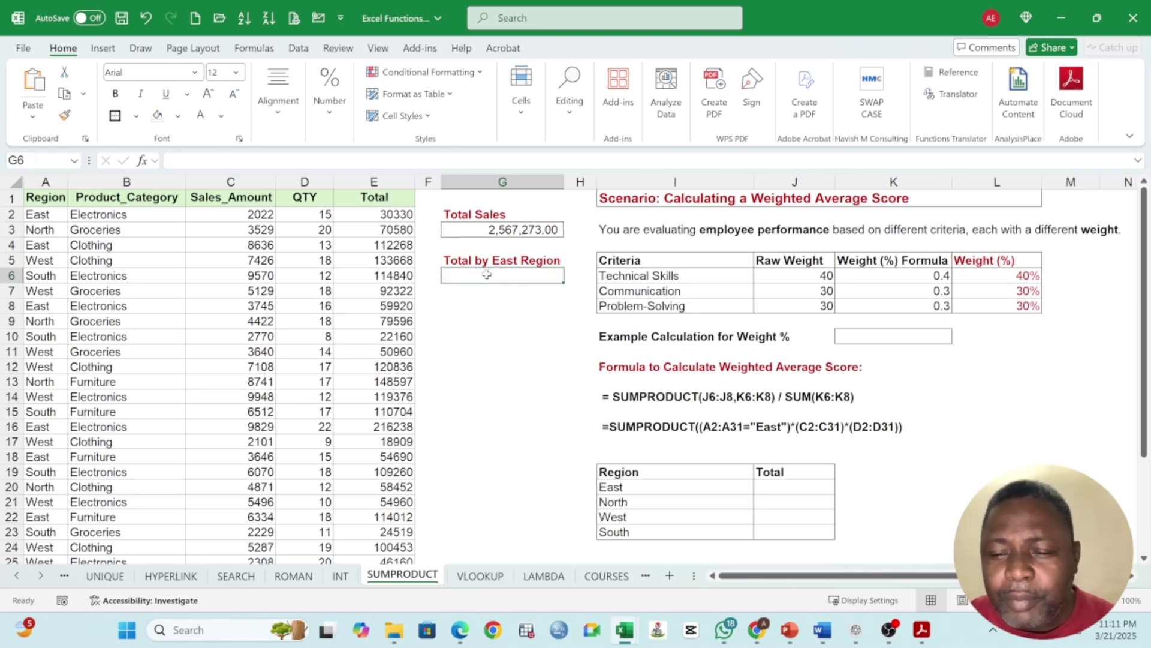
{"action": "type", "text": "="}
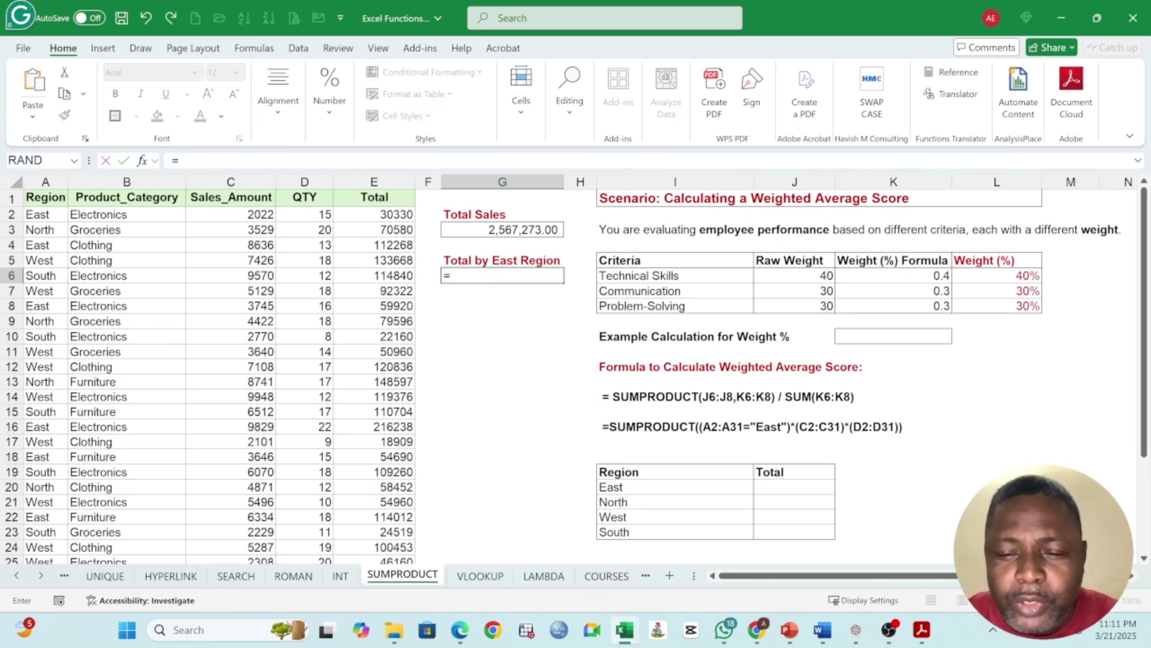
{"action": "type", "text": "SUMPROD"}
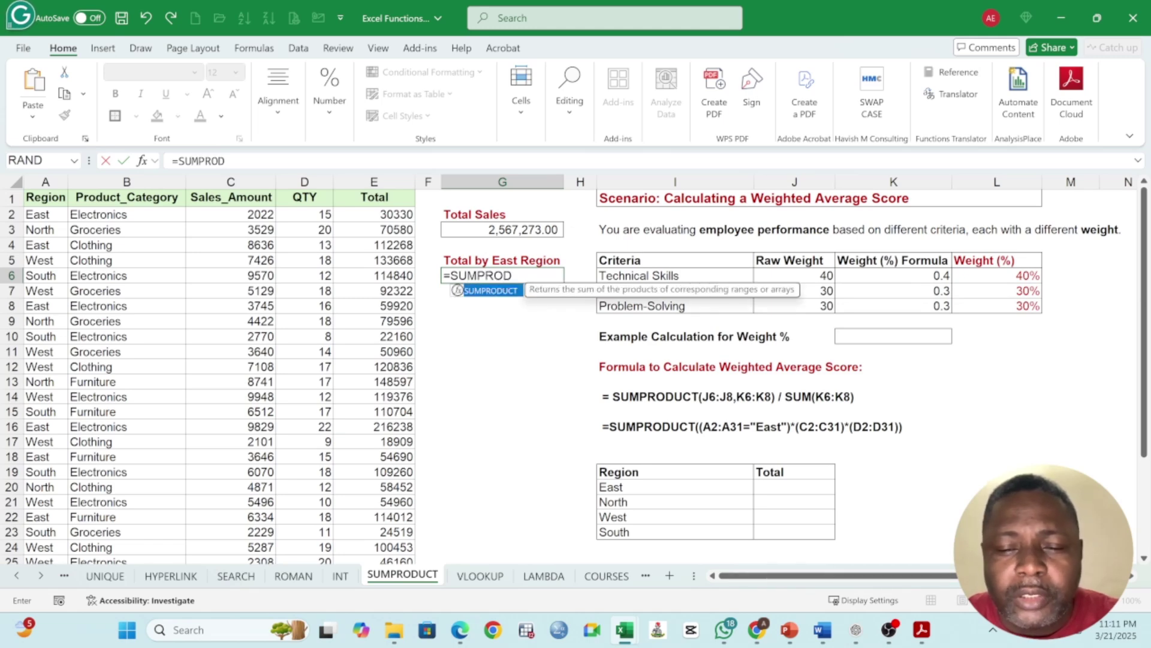
{"action": "type", "text": "UCTI"}
{"action": "key", "text": "BackSpace"}
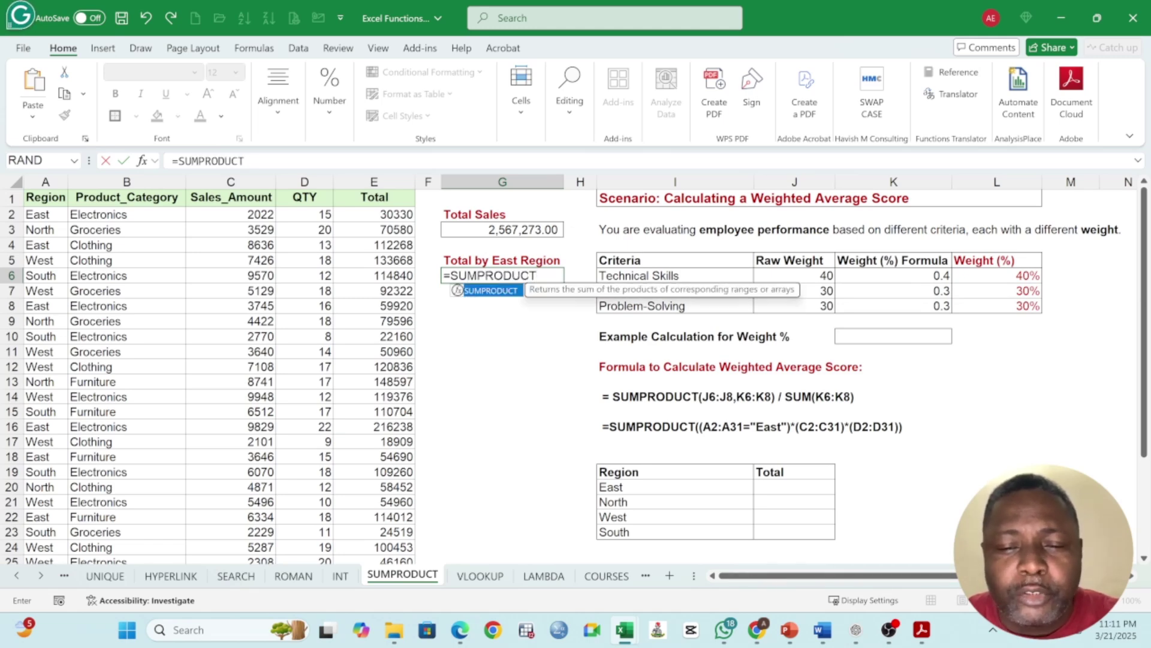
{"action": "type", "text": "(("}
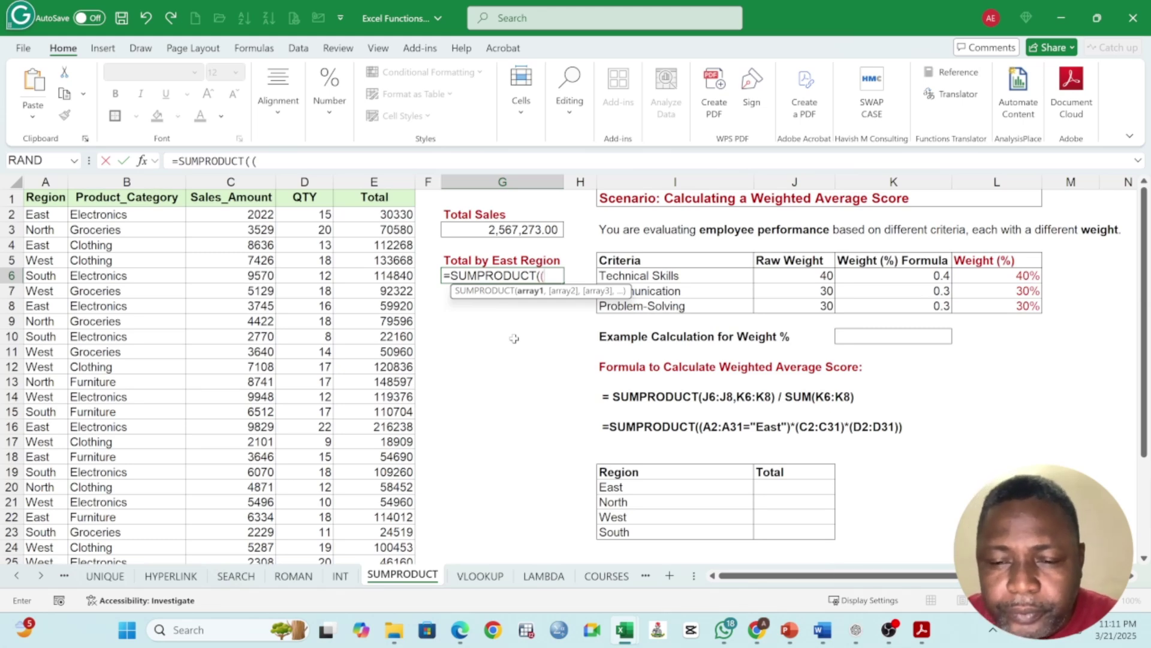
{"action": "left_click", "coordinate": [46, 215]}
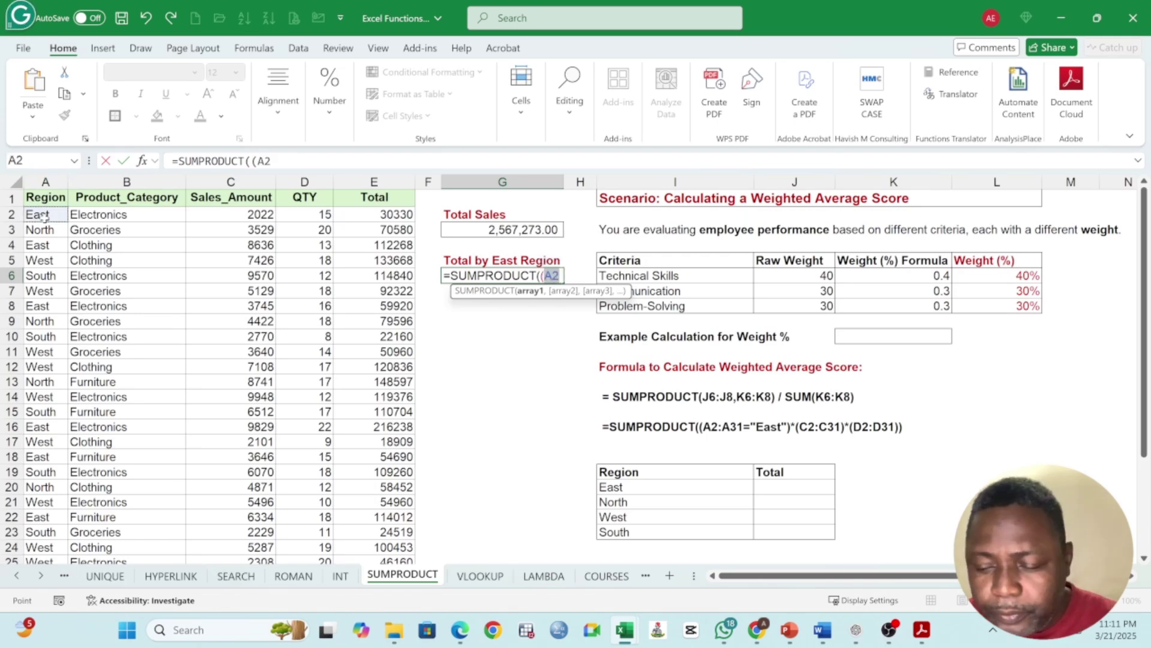
{"action": "key", "text": "ctrl+shift+Down"}
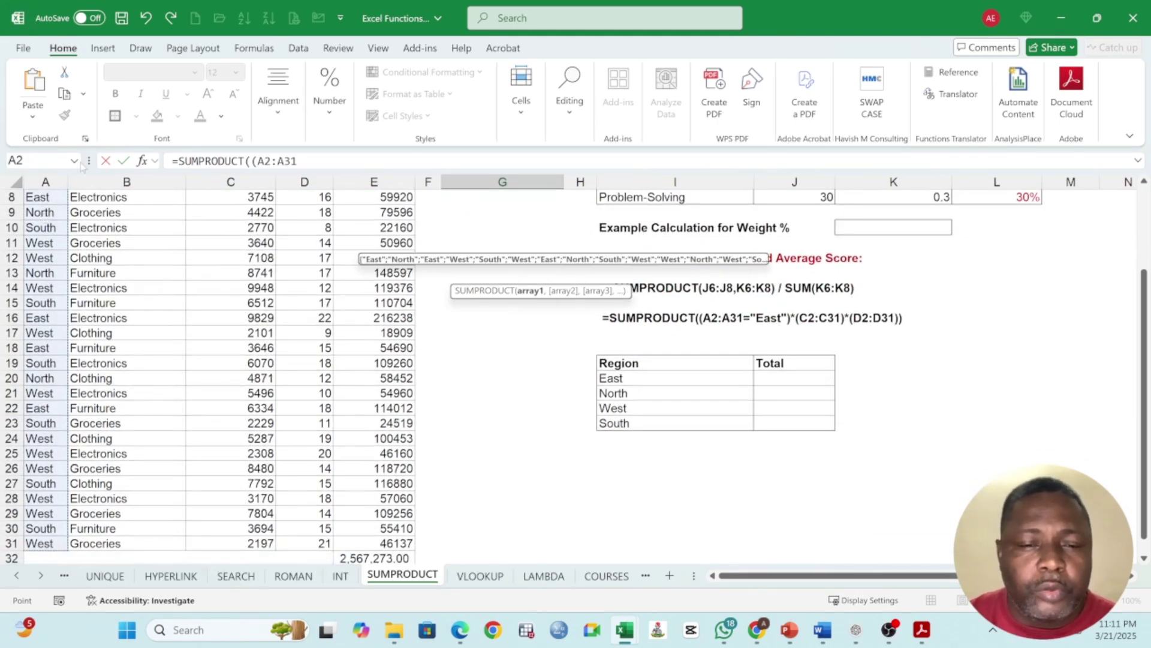
{"action": "left_click", "coordinate": [305, 161]}
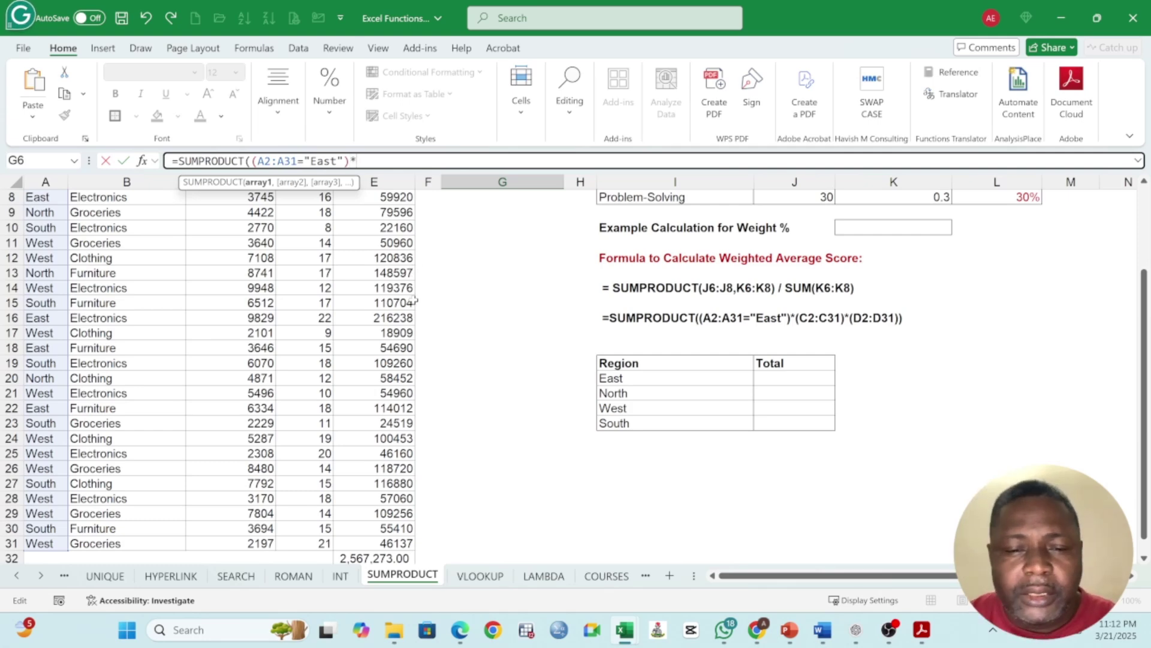
Add the Sales_Amount range (C2:C31) in parentheses as the second factor of the G6 formula.
{"action": "scroll", "coordinate": [411, 297], "scroll_direction": "up", "scroll_amount": 3}
{"action": "left_click", "coordinate": [300, 214]}
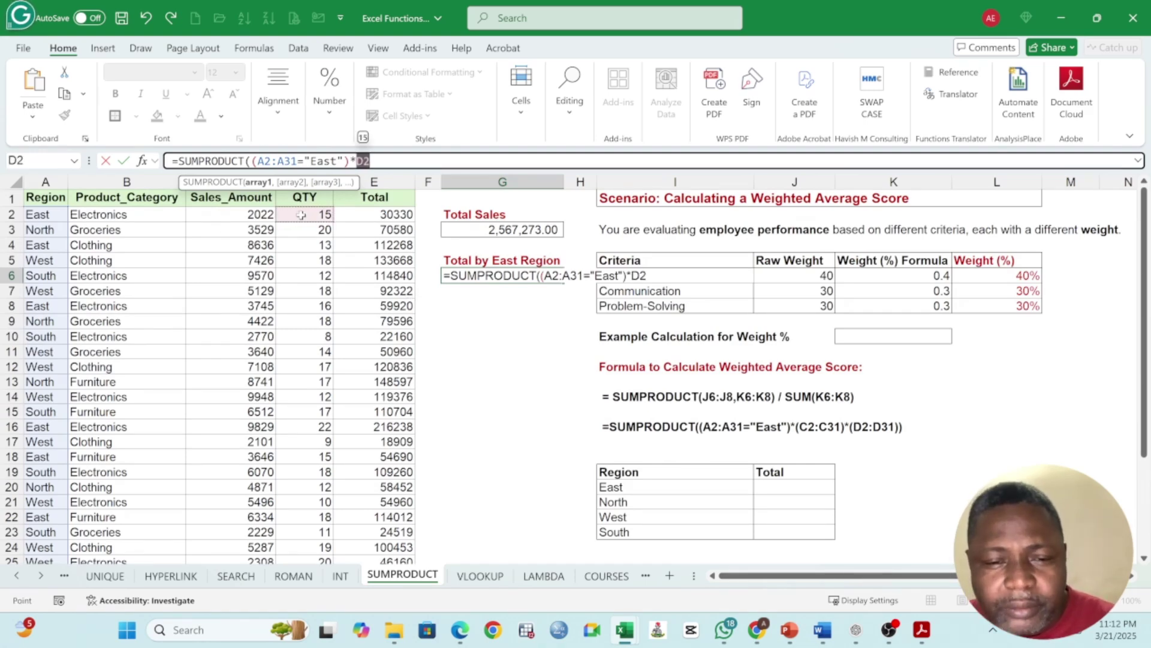
{"action": "left_click", "coordinate": [252, 216]}
{"action": "key", "text": "ctrl+shift+Down"}
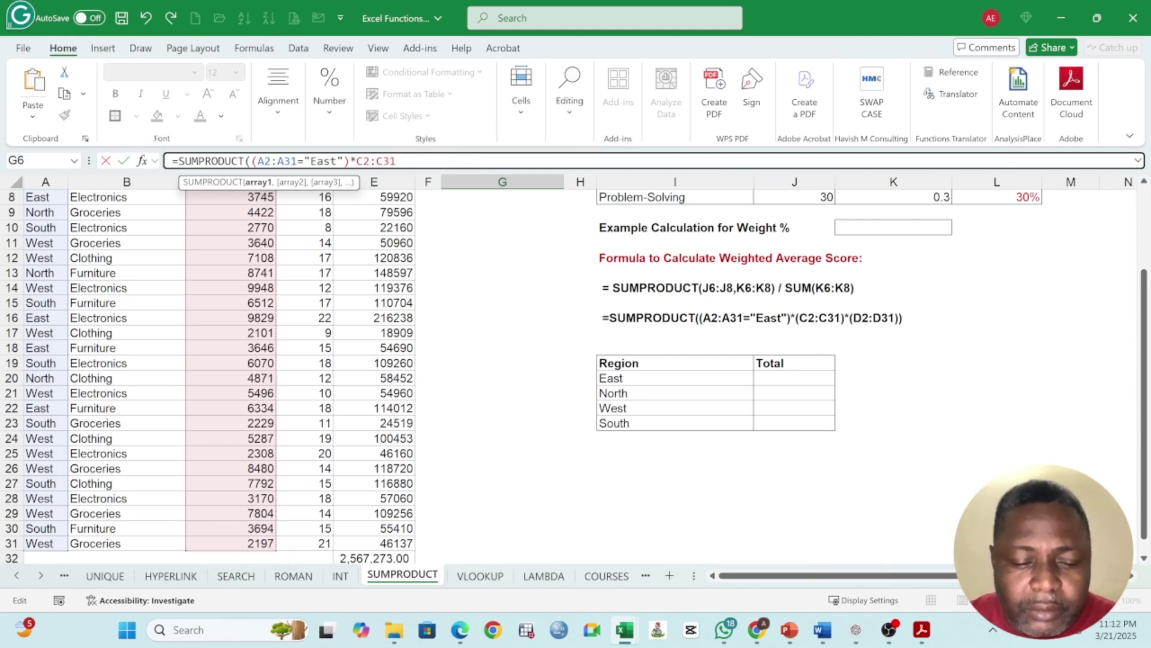
{"action": "type", "text": "("}
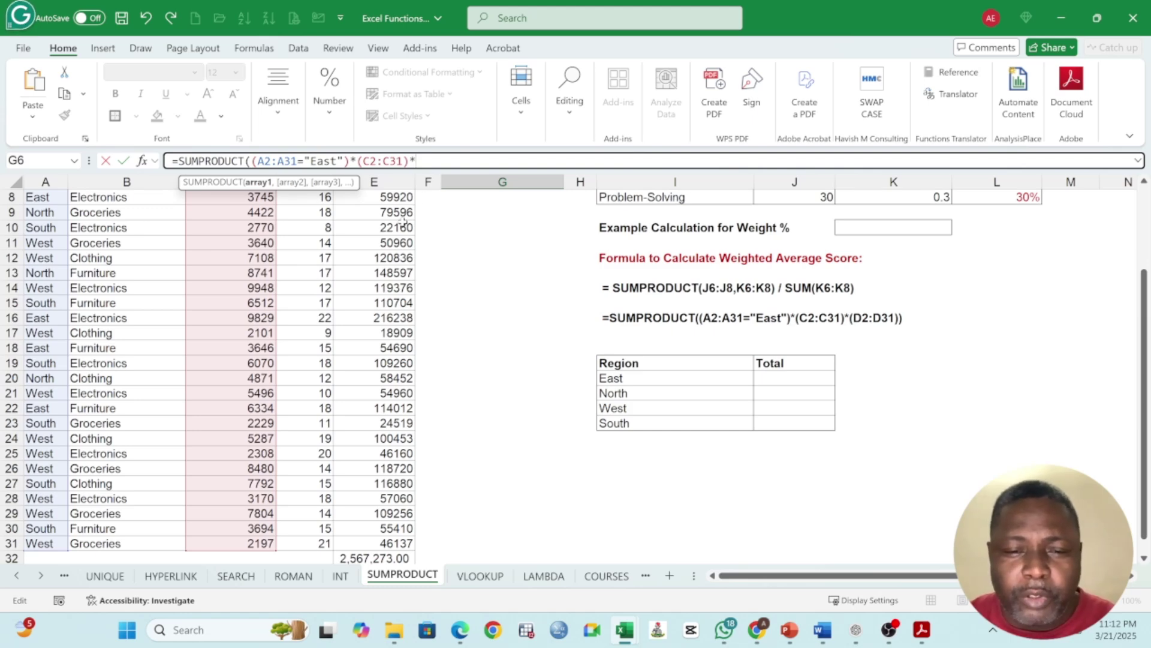
Add the QTY range (D2:D31) as the third factor, close the parentheses and enter the formula in G6.
{"action": "scroll", "coordinate": [365, 285], "scroll_direction": "up", "scroll_amount": 3}
{"action": "left_click", "coordinate": [311, 211]}
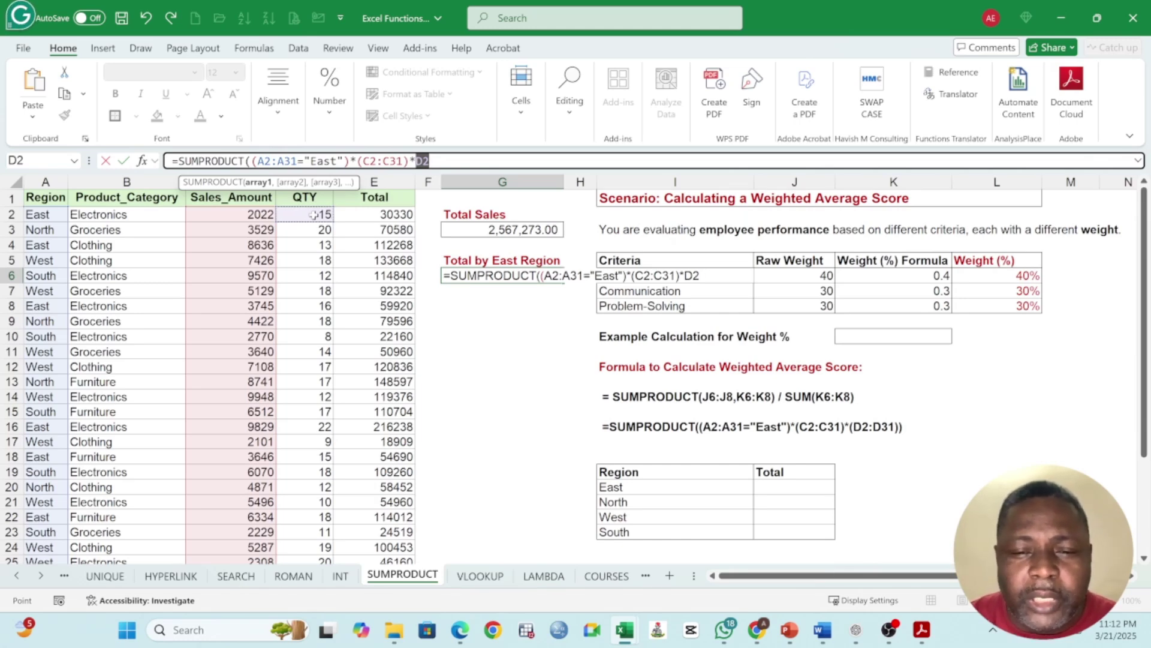
{"action": "key", "text": "ctrl+shift+Down"}
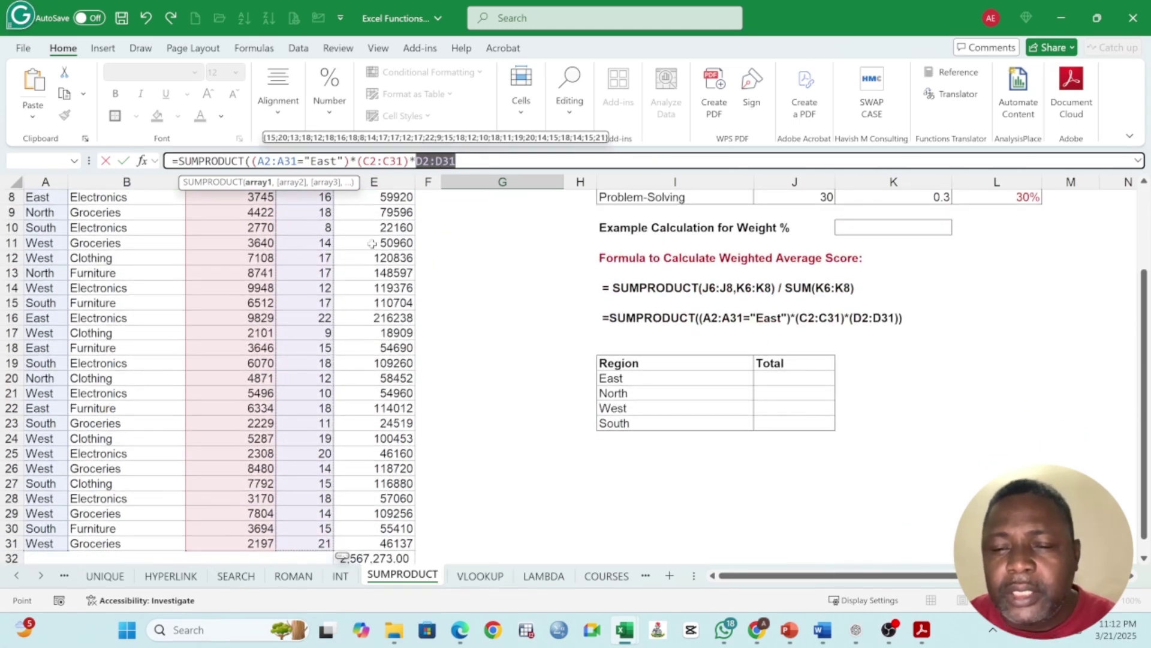
{"action": "left_click", "coordinate": [460, 160]}
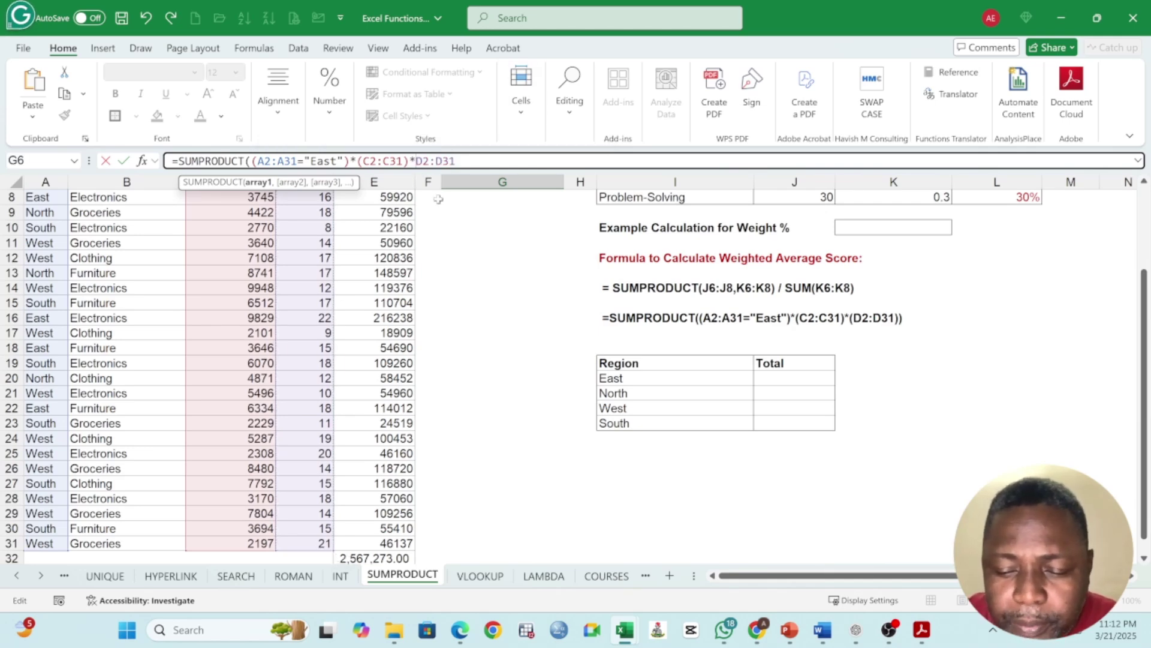
{"action": "type", "text": "("}
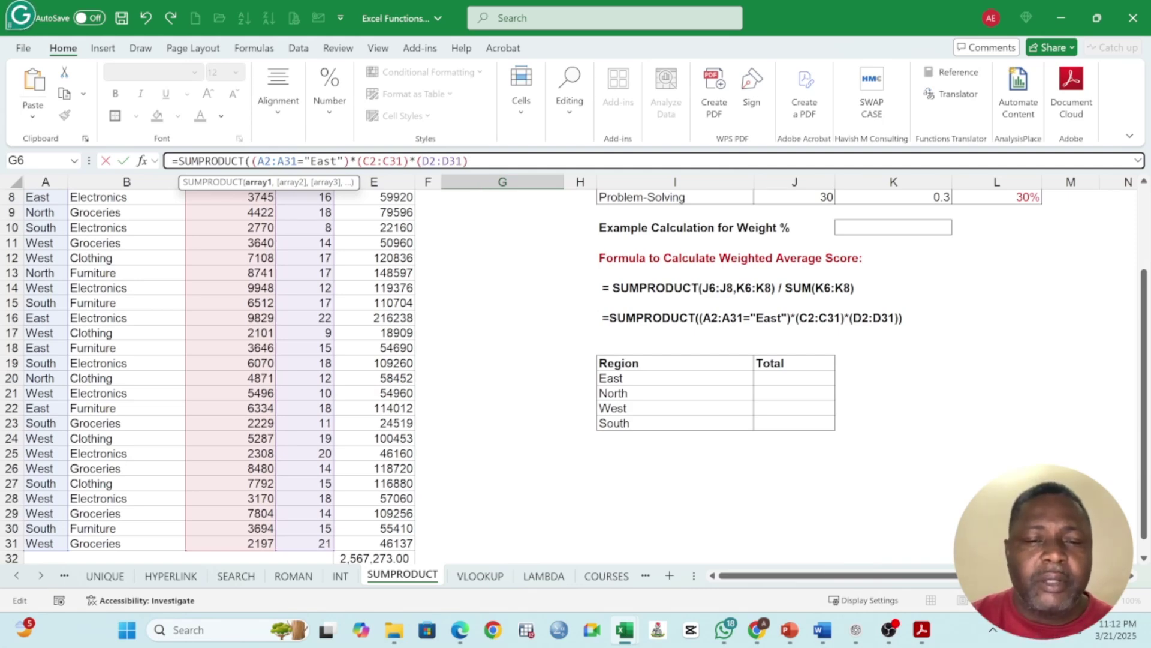
{"action": "left_click_drag", "start_coordinate": [349, 161], "coordinate": [357, 162]}
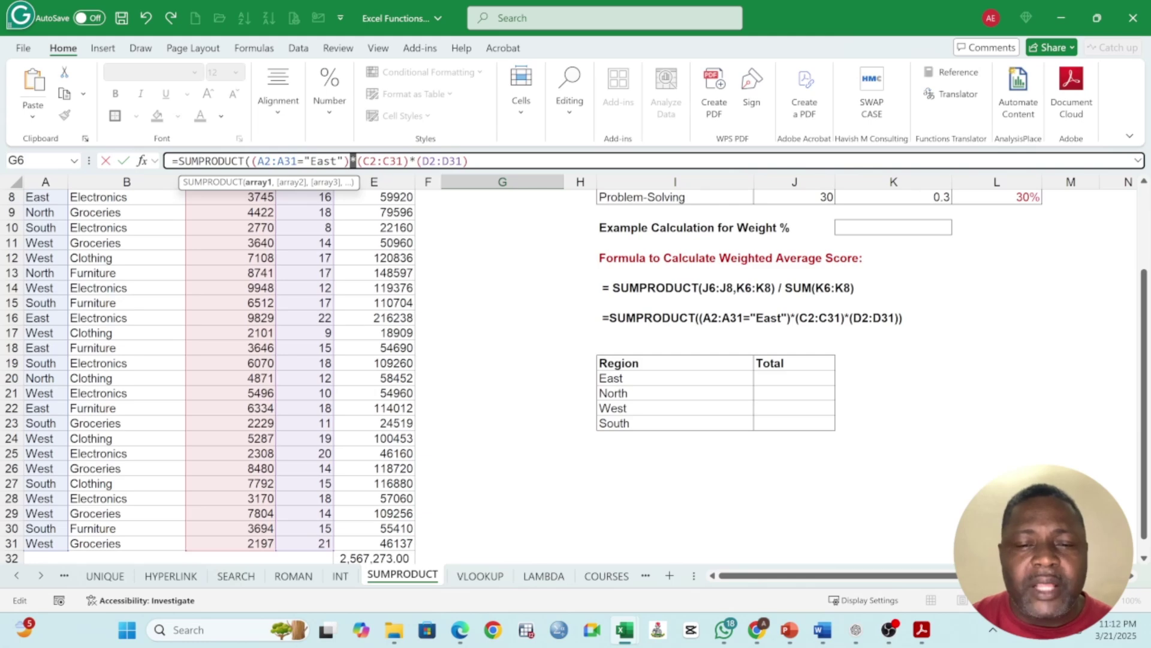
{"action": "left_click", "coordinate": [357, 161]}
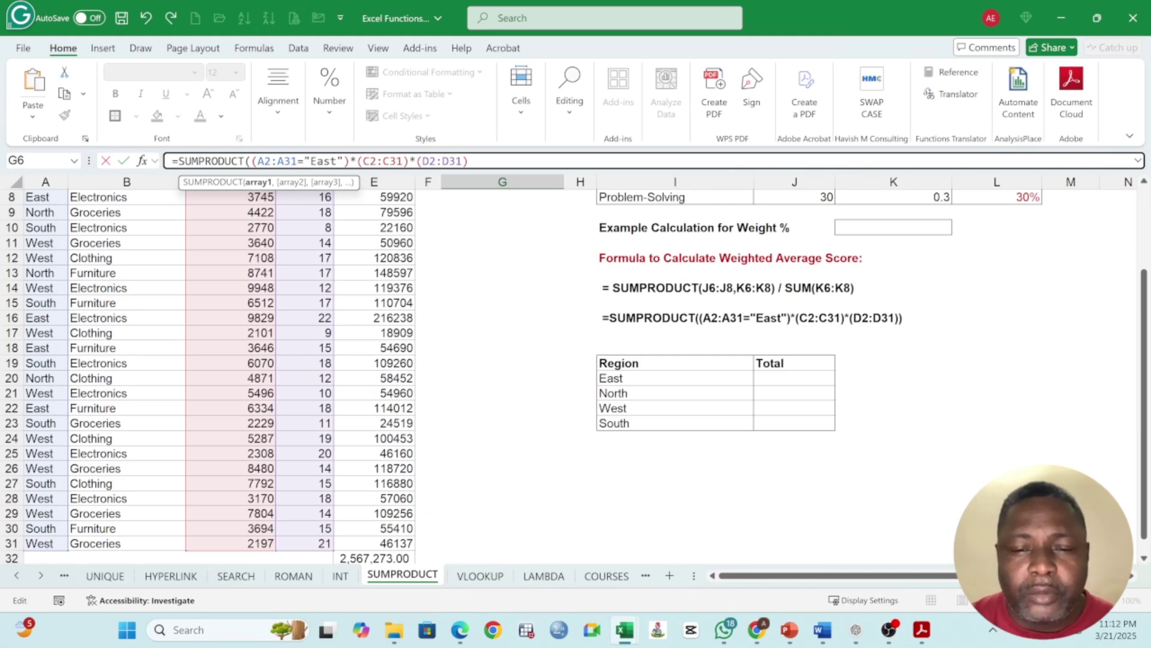
{"action": "left_click", "coordinate": [476, 161]}
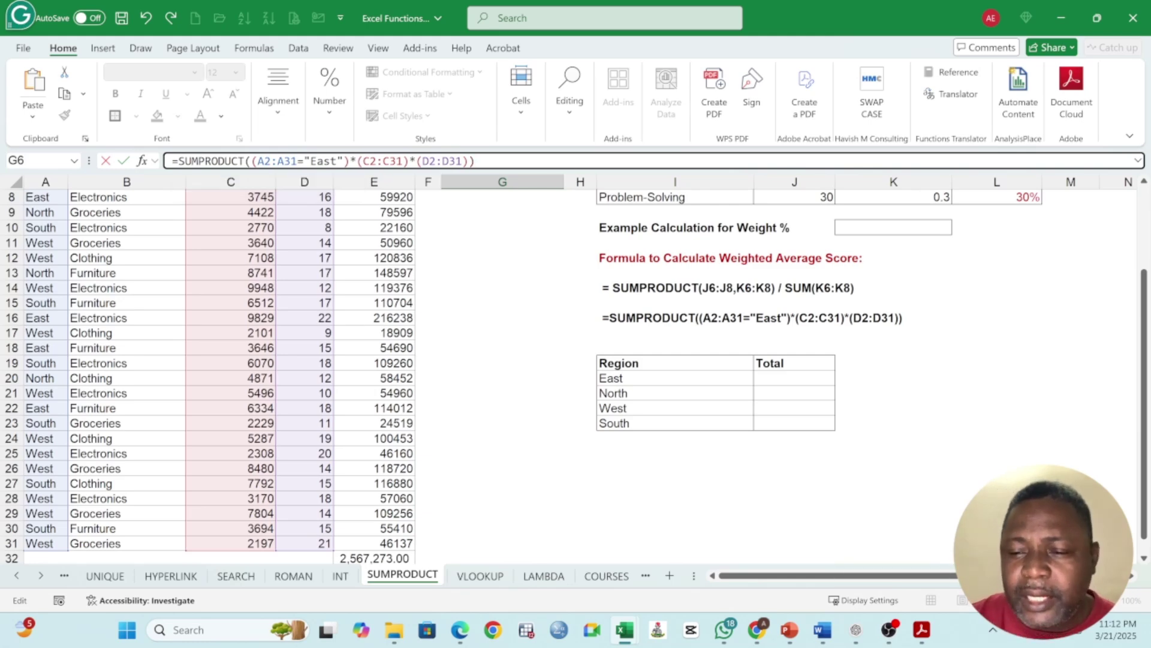
{"action": "key", "text": "Return"}
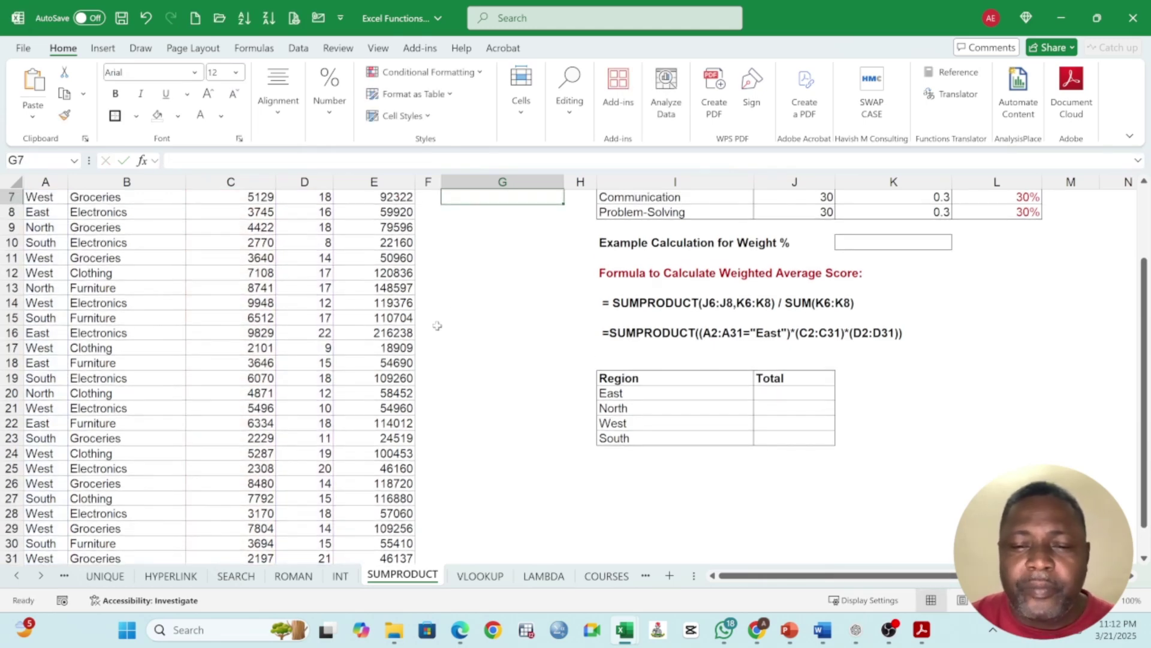
{"action": "scroll", "coordinate": [459, 303], "scroll_direction": "up", "scroll_amount": 2}
{"action": "left_click", "coordinate": [489, 279]}
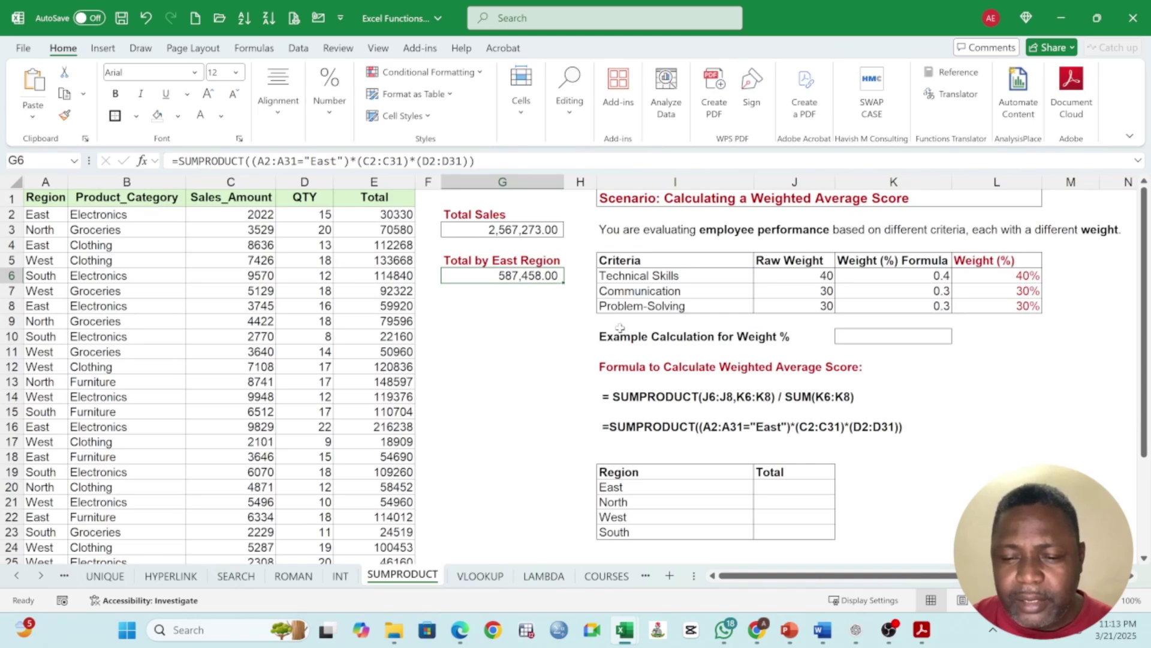
Copy the East region formula from G6 into the East row's Total cell, J20.
{"action": "scroll", "coordinate": [689, 372], "scroll_direction": "down", "scroll_amount": 1}
{"action": "left_click", "coordinate": [791, 440]}
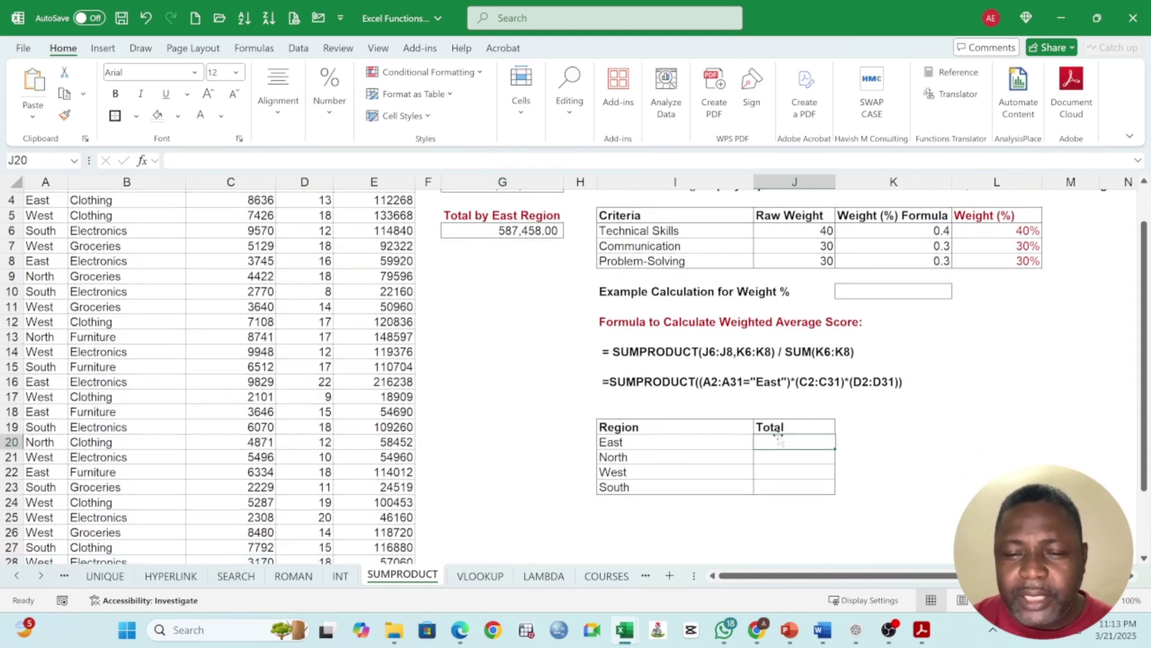
{"action": "left_click", "coordinate": [528, 230]}
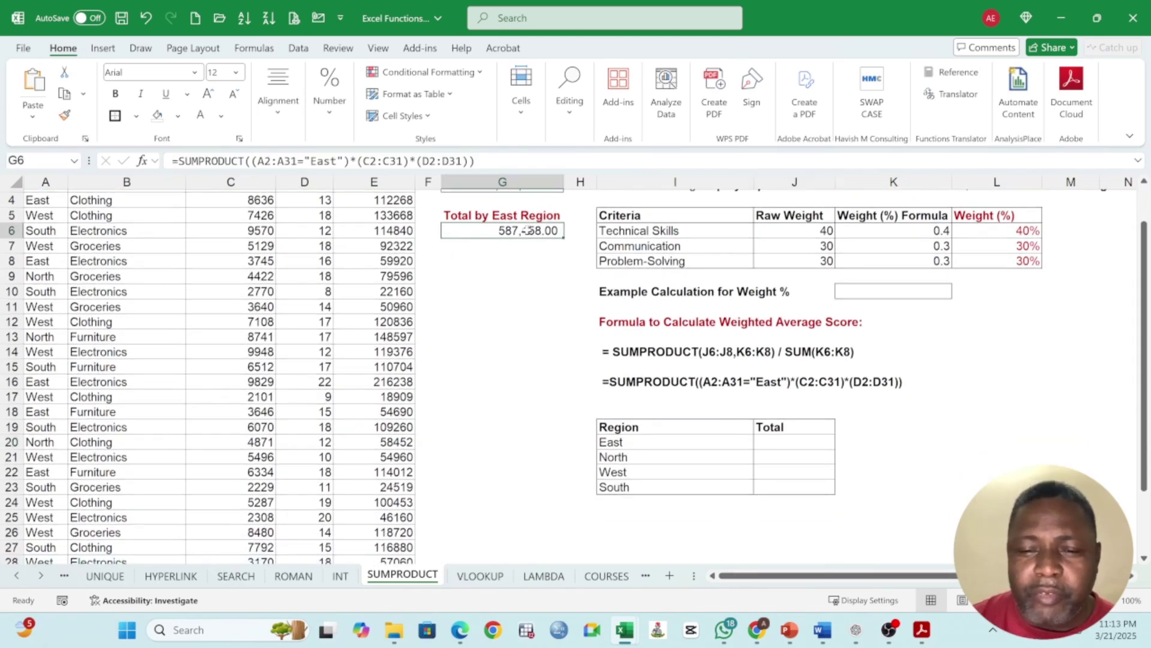
{"action": "left_click", "coordinate": [64, 94]}
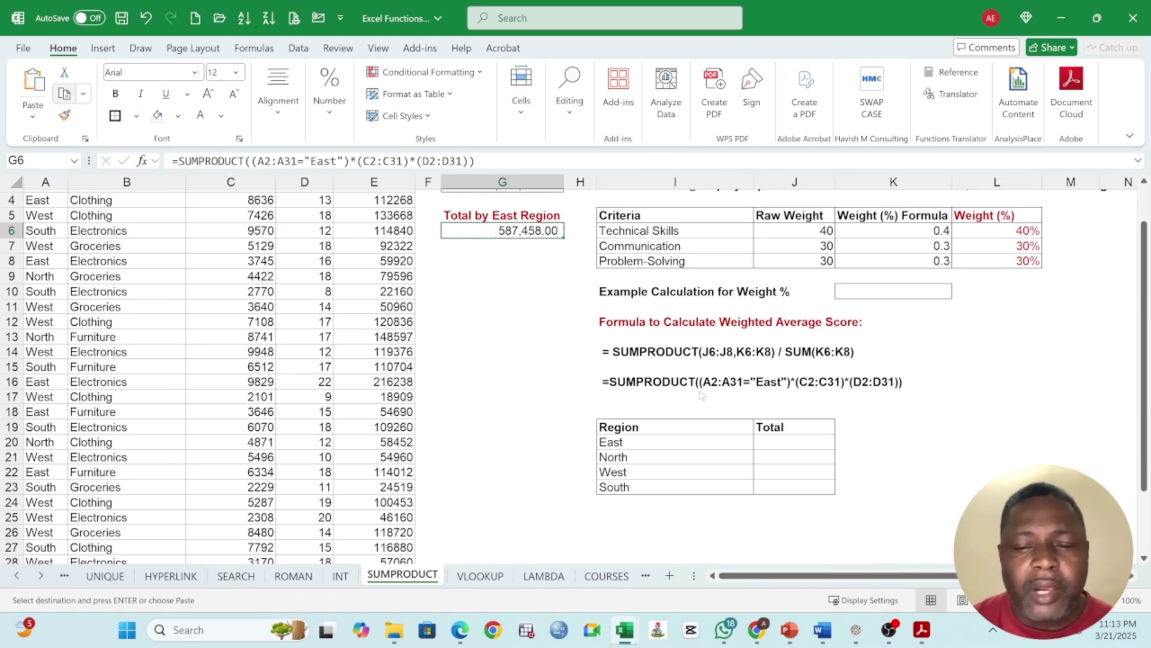
{"action": "left_click", "coordinate": [782, 442]}
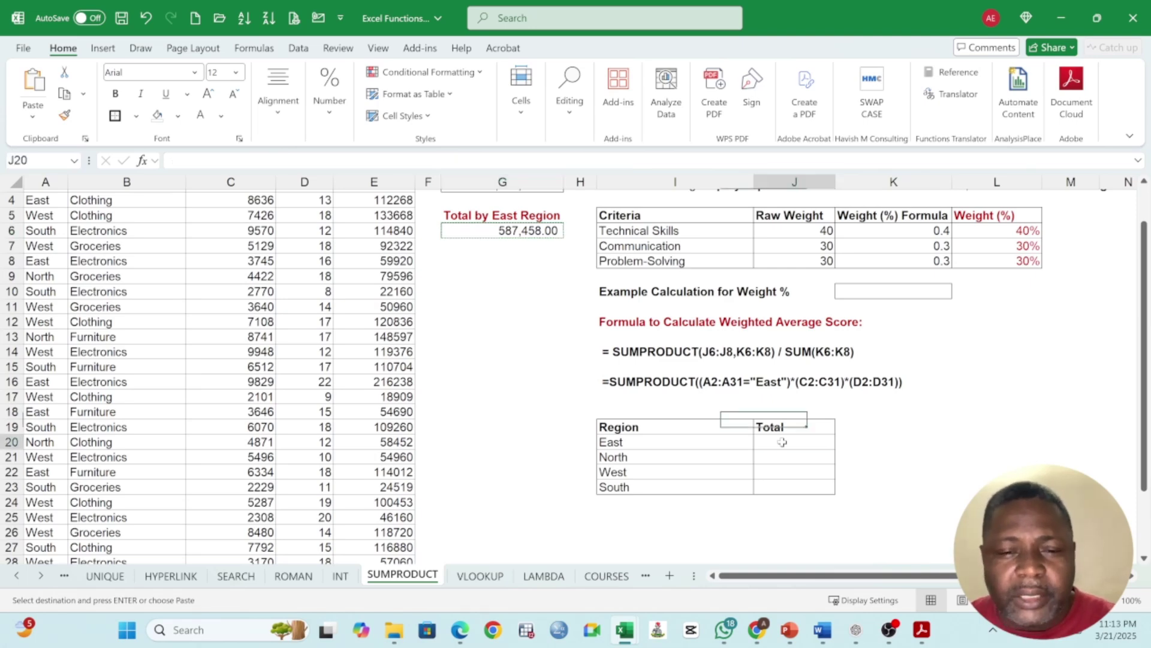
{"action": "left_click", "coordinate": [33, 84]}
Change the region range in J20's pasted formula to A2:A31.
{"action": "double_click", "coordinate": [801, 444]}
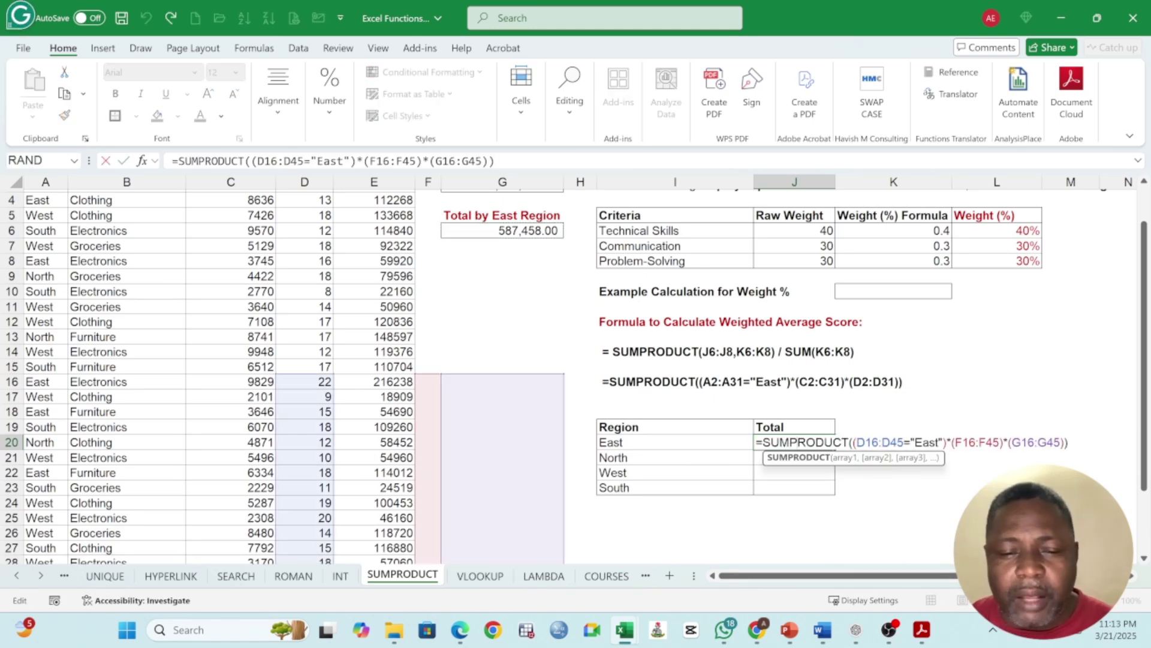
{"action": "scroll", "coordinate": [905, 497], "scroll_direction": "up", "scroll_amount": 1}
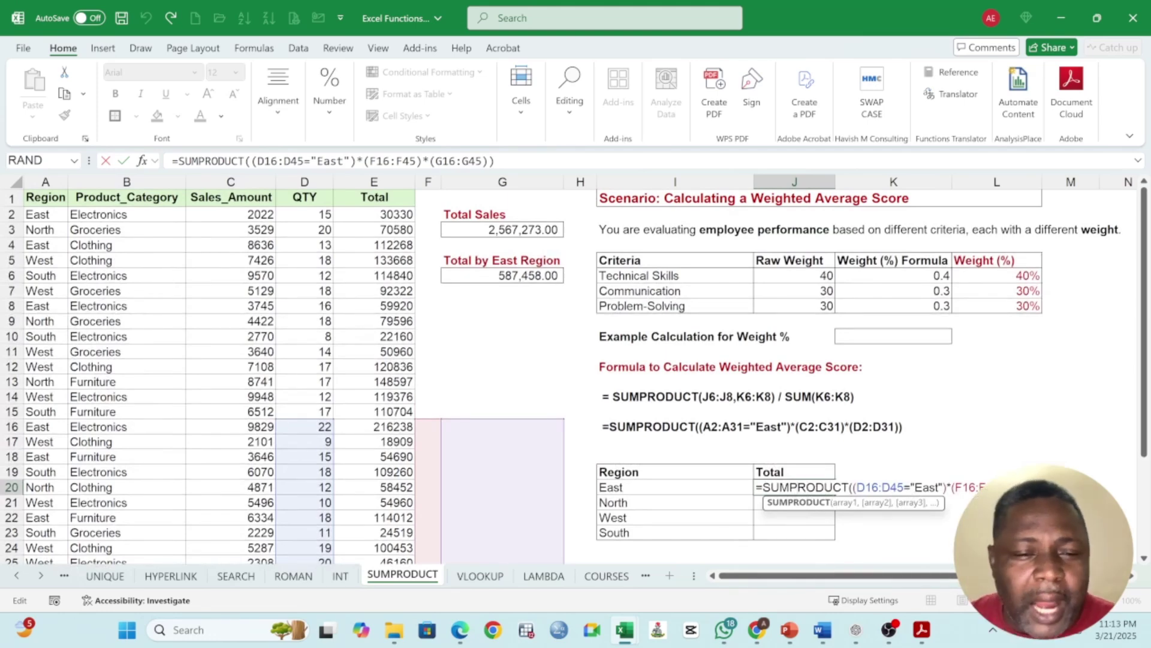
{"action": "left_click", "coordinate": [879, 489]}
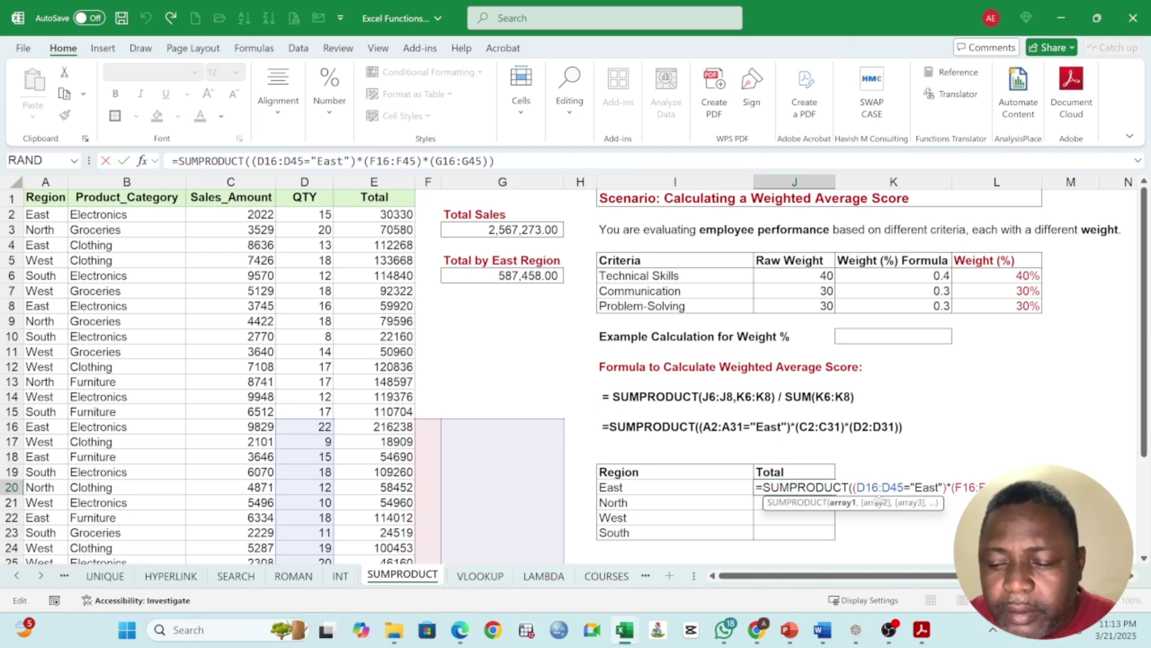
{"action": "key", "text": "BackSpace"}
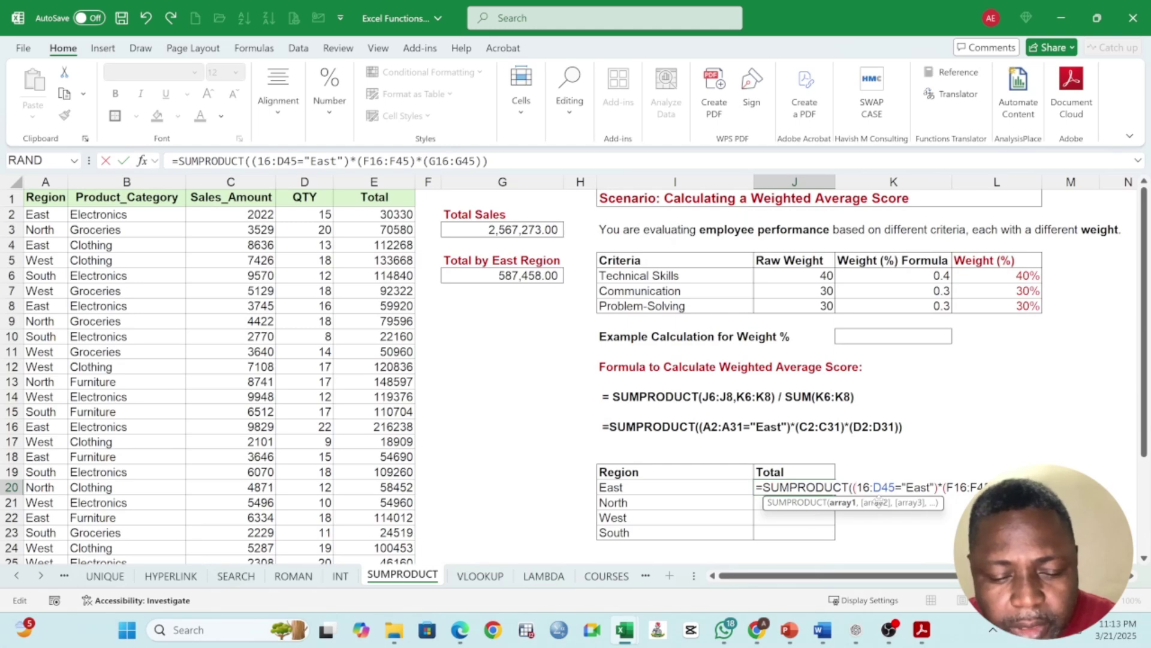
{"action": "type", "text": "a2"}
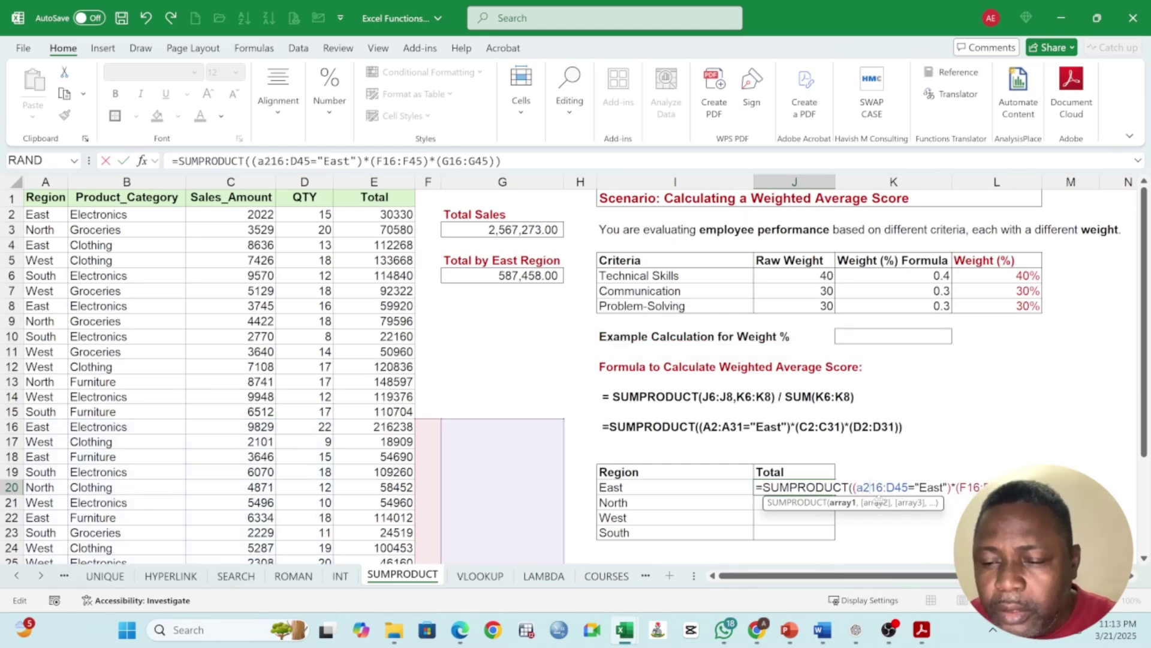
{"action": "key", "text": "Delete"}
{"action": "key", "text": "Delete"}
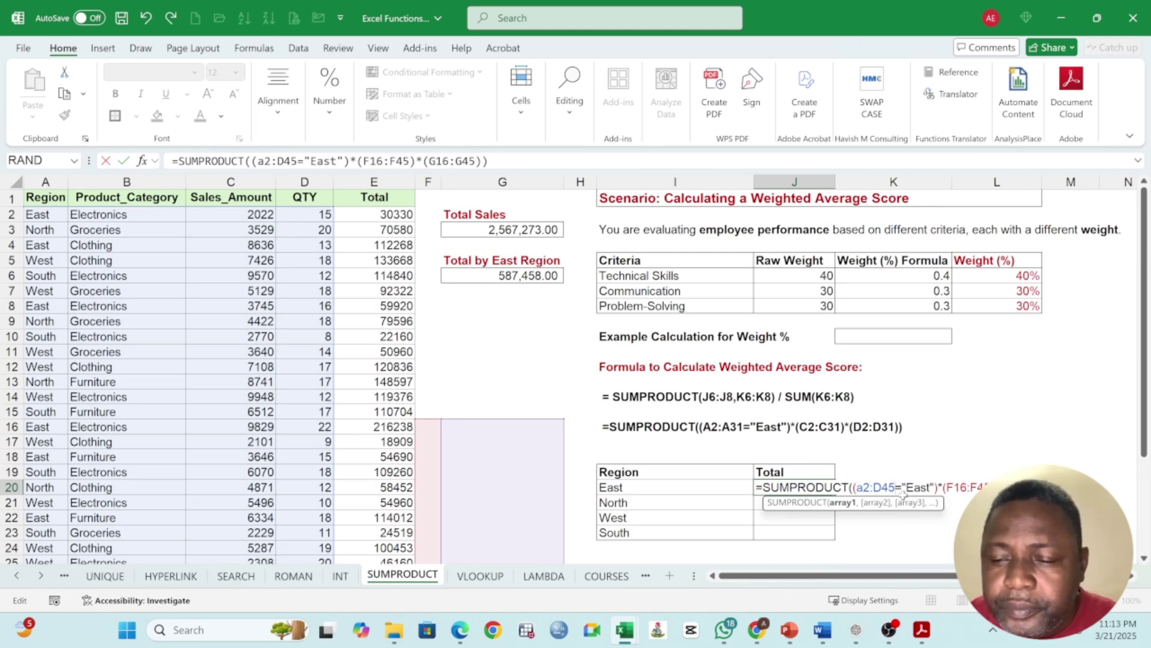
{"action": "key", "text": "Delete"}
{"action": "key", "text": "Delete"}
{"action": "key", "text": "Delete"}
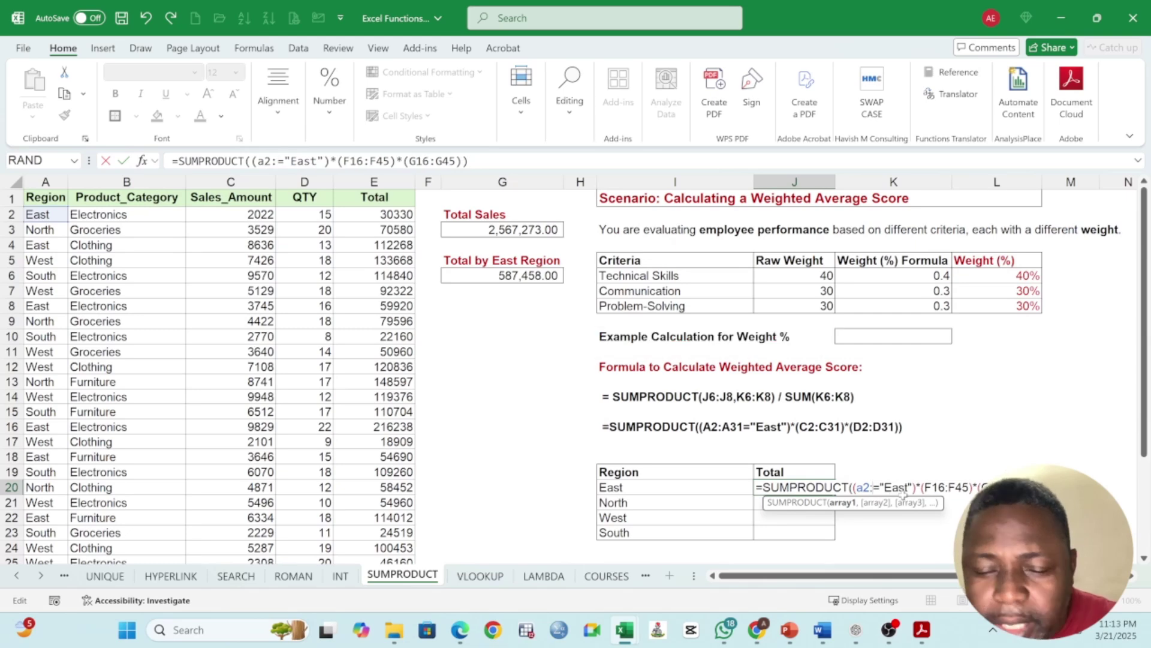
{"action": "type", "text": "a31"}
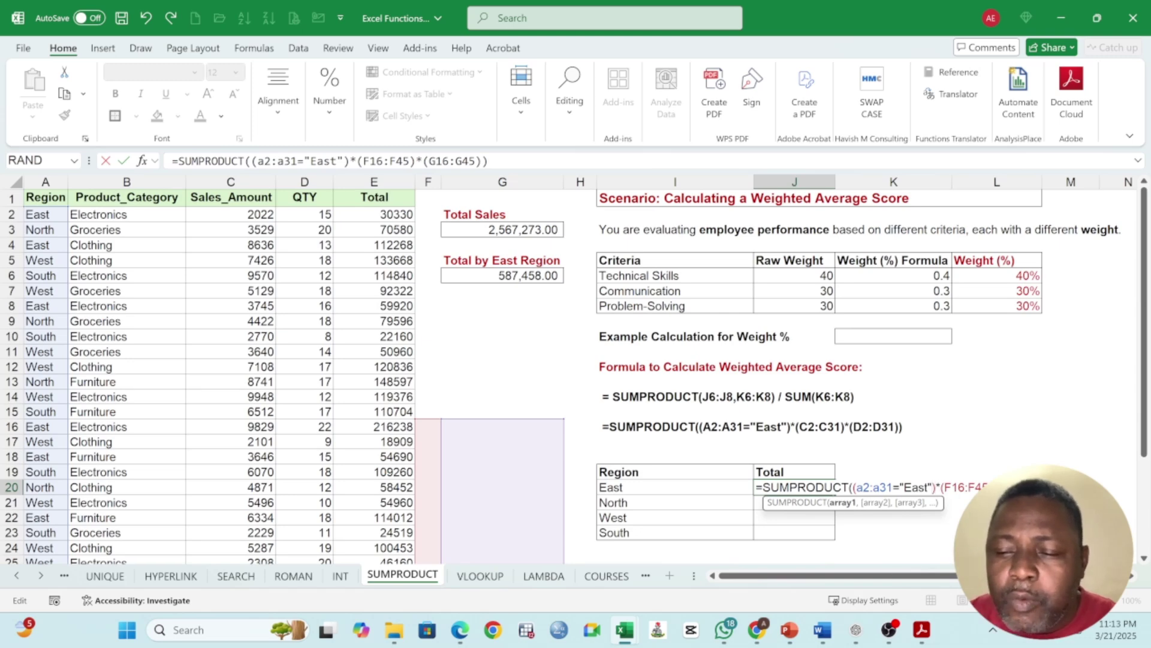
Replace the hard-coded "East" criterion in J20's formula with a reference to I20.
{"action": "key", "text": "BackSpace"}
{"action": "key", "text": "BackSpace"}
{"action": "key", "text": "BackSpace"}
{"action": "key", "text": "BackSpace"}
{"action": "key", "text": "BackSpace"}
{"action": "key", "text": "BackSpace"}
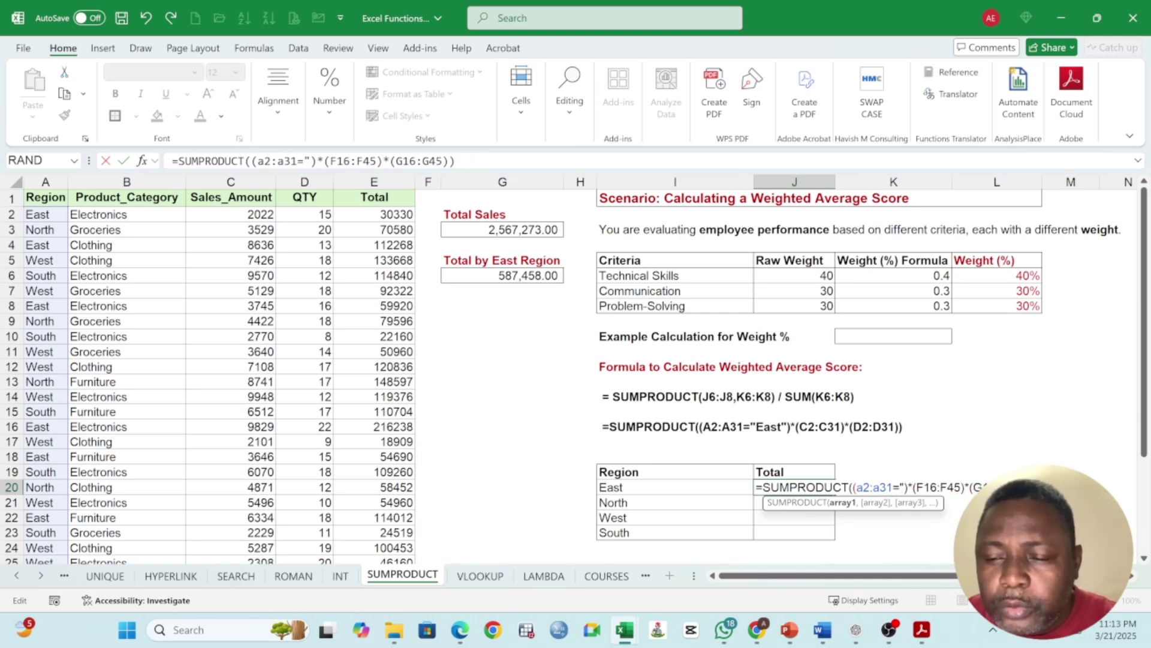
{"action": "left_click", "coordinate": [613, 487]}
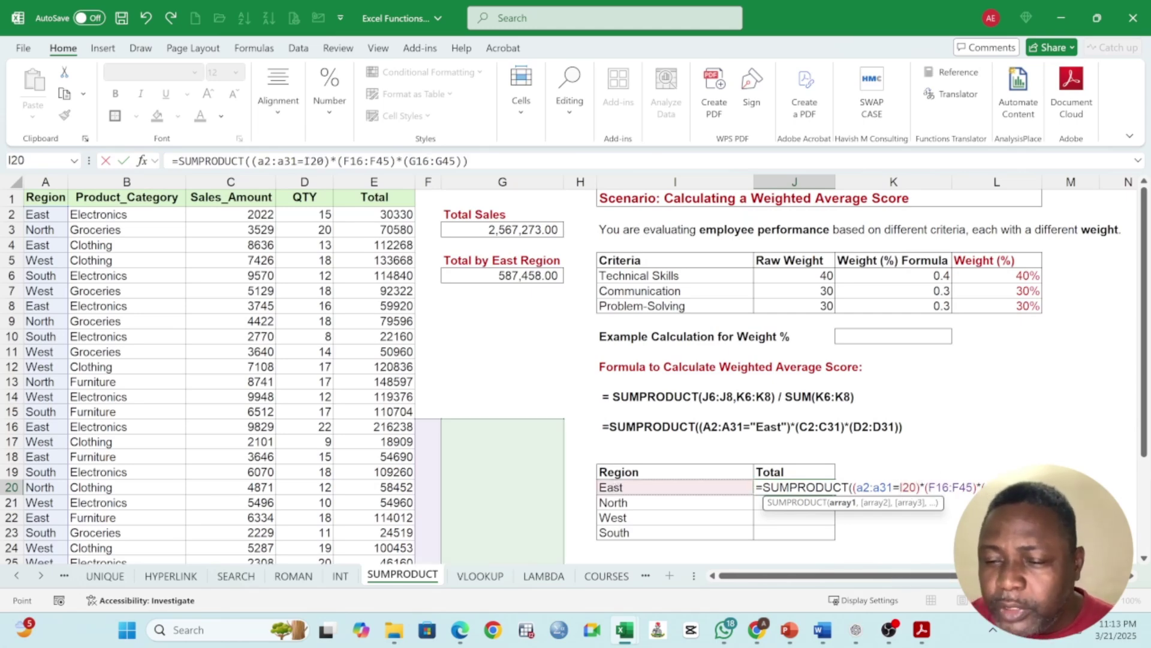
{"action": "left_click", "coordinate": [929, 487]}
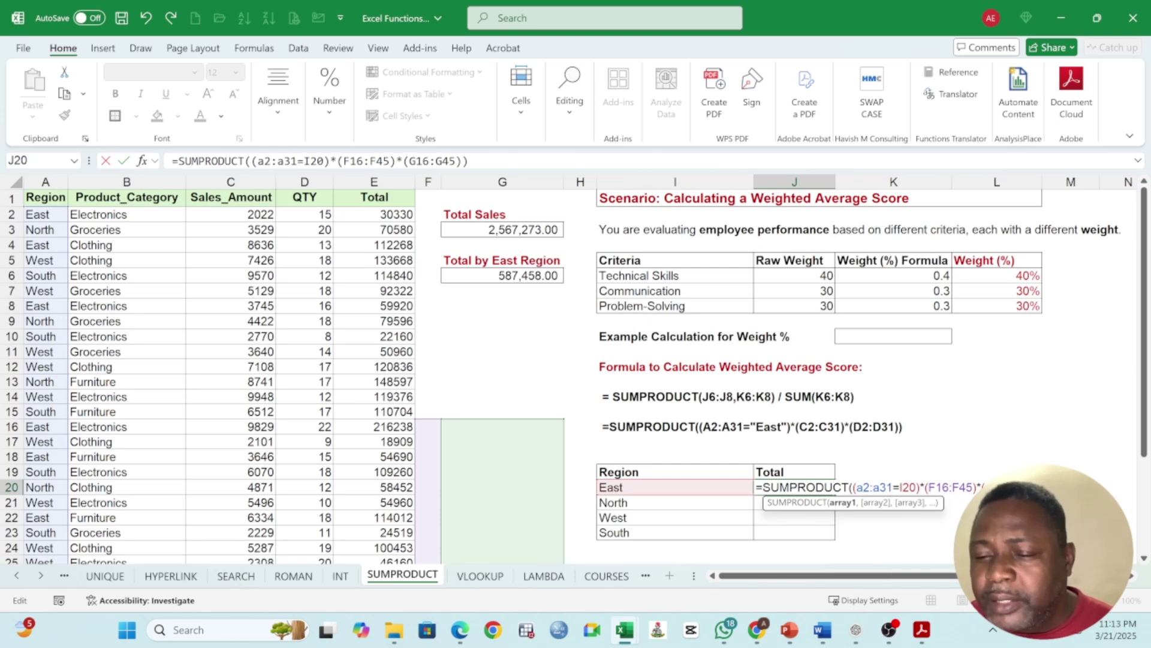
Change the sales amount range in J20's SUMPRODUCT formula to C2:C31.
{"action": "key", "text": "BackSpace"}
{"action": "key", "text": "BackSpace"}
{"action": "key", "text": "BackSpace"}
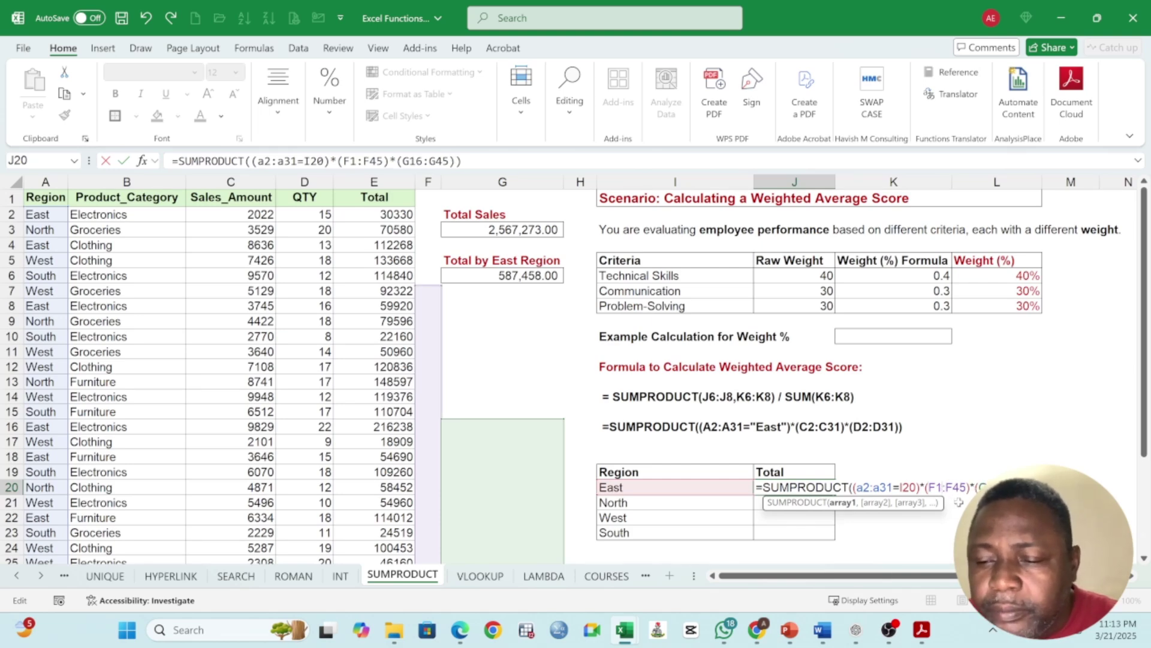
{"action": "type", "text": "c2"}
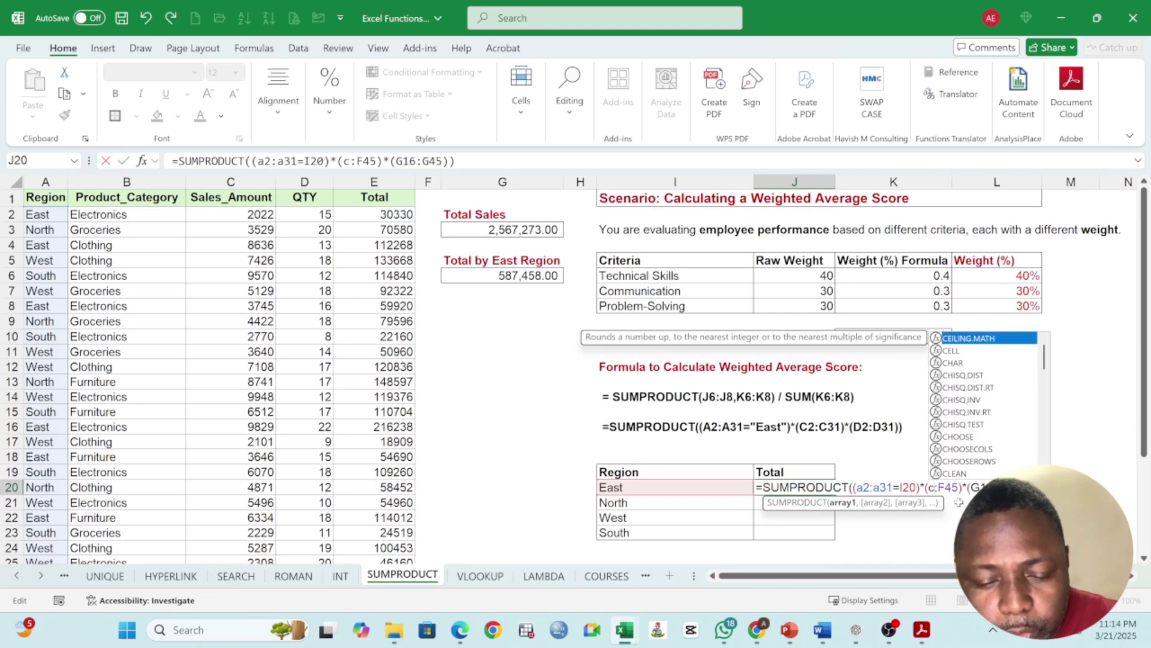
{"action": "type", "text": ":"}
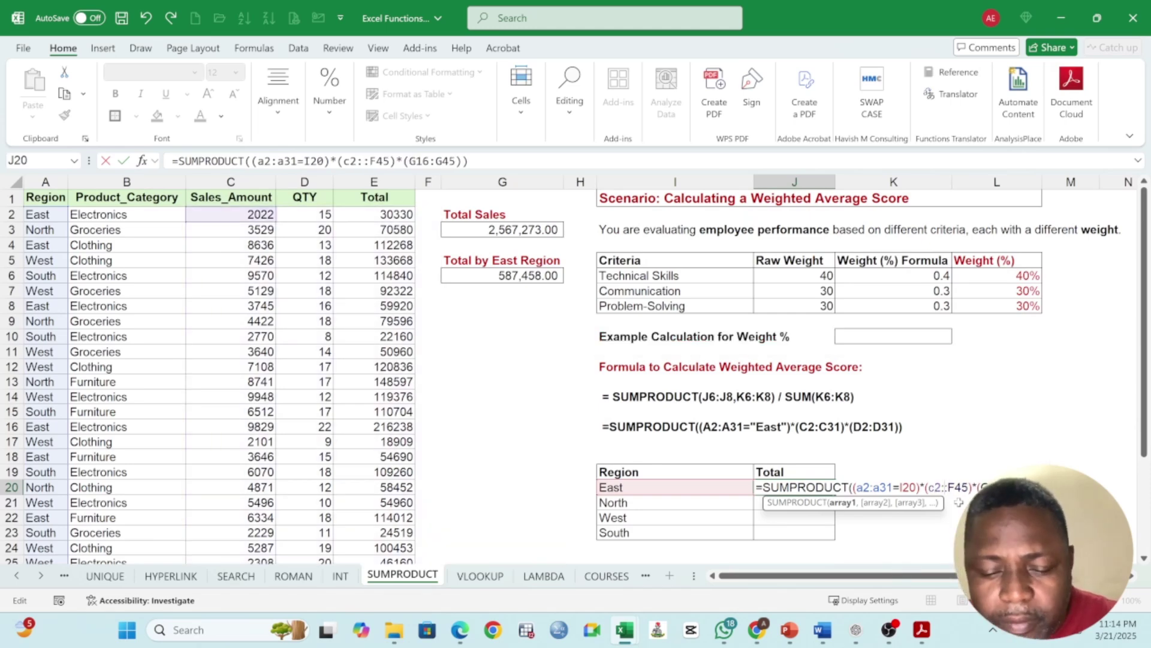
{"action": "key", "text": "BackSpace"}
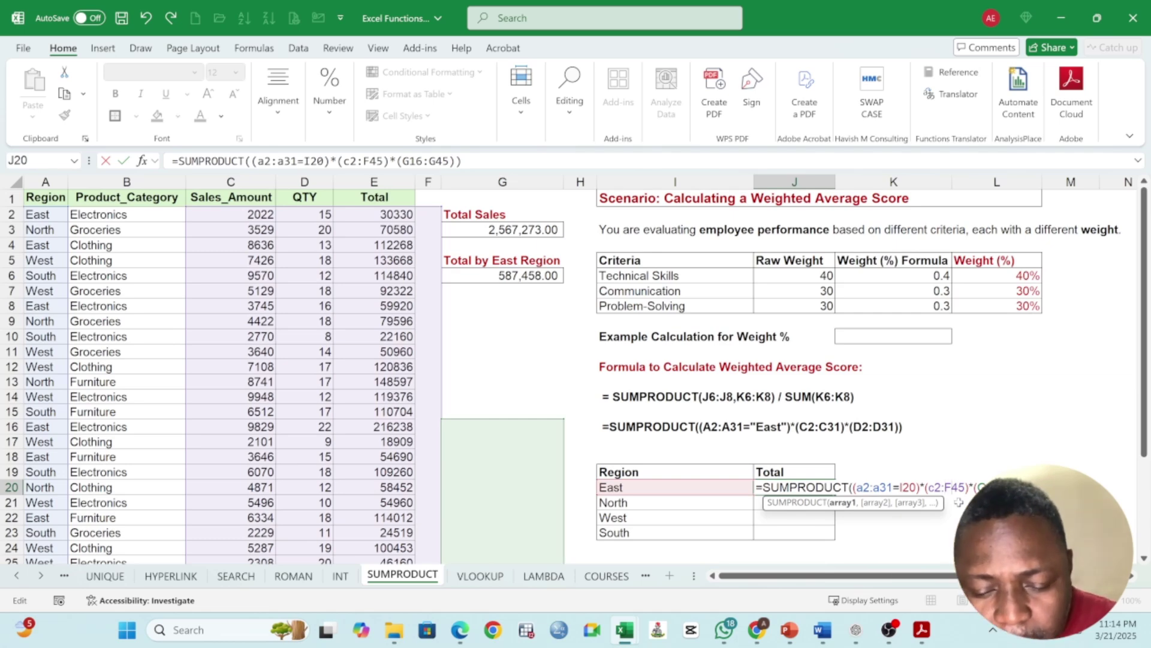
{"action": "type", "text": "c31"}
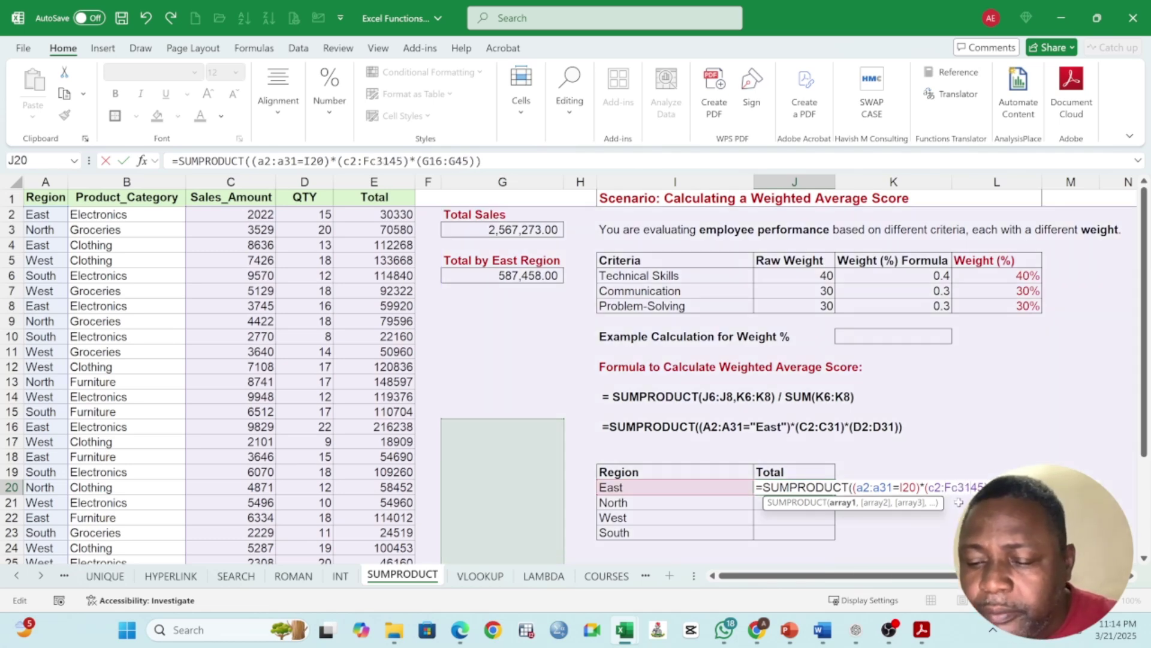
{"action": "key", "text": "Delete"}
{"action": "key", "text": "Delete"}
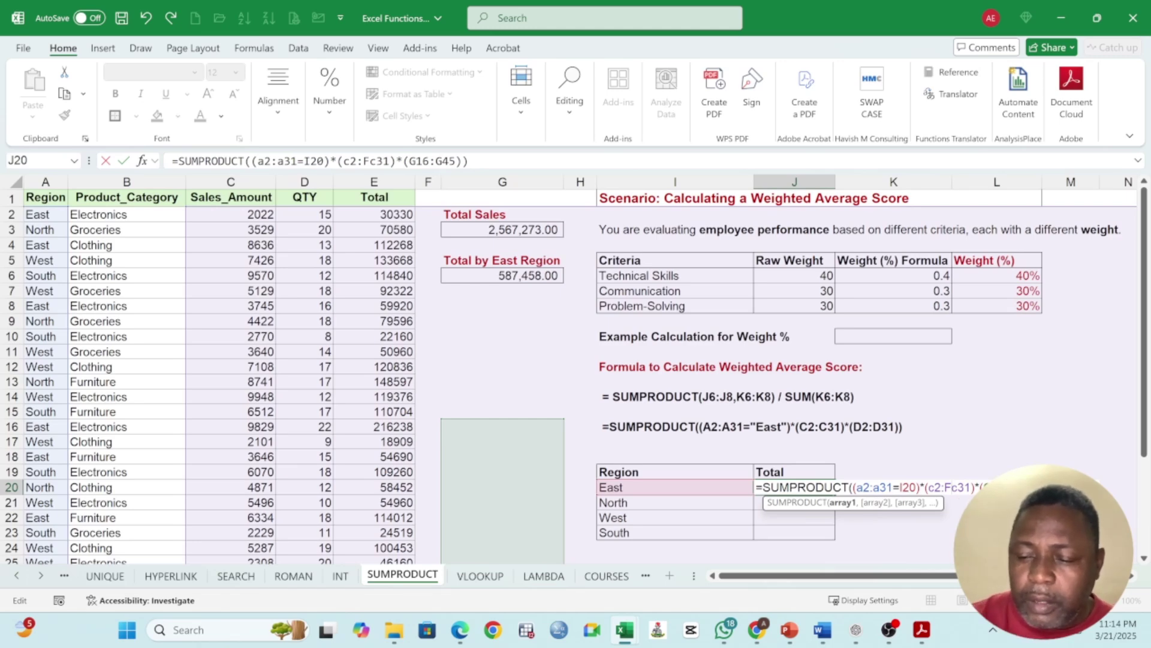
{"action": "key", "text": "BackSpace"}
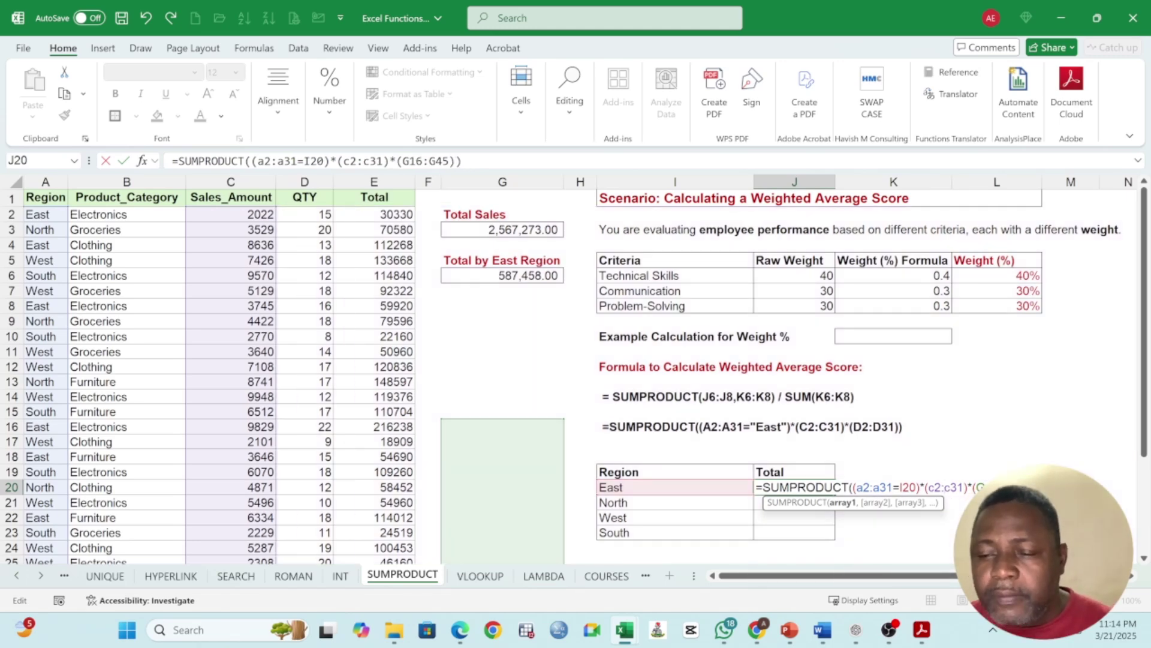
Change the quantity range in J20's formula to D2:D31 and enter the formula.
{"action": "key", "text": "Delete"}
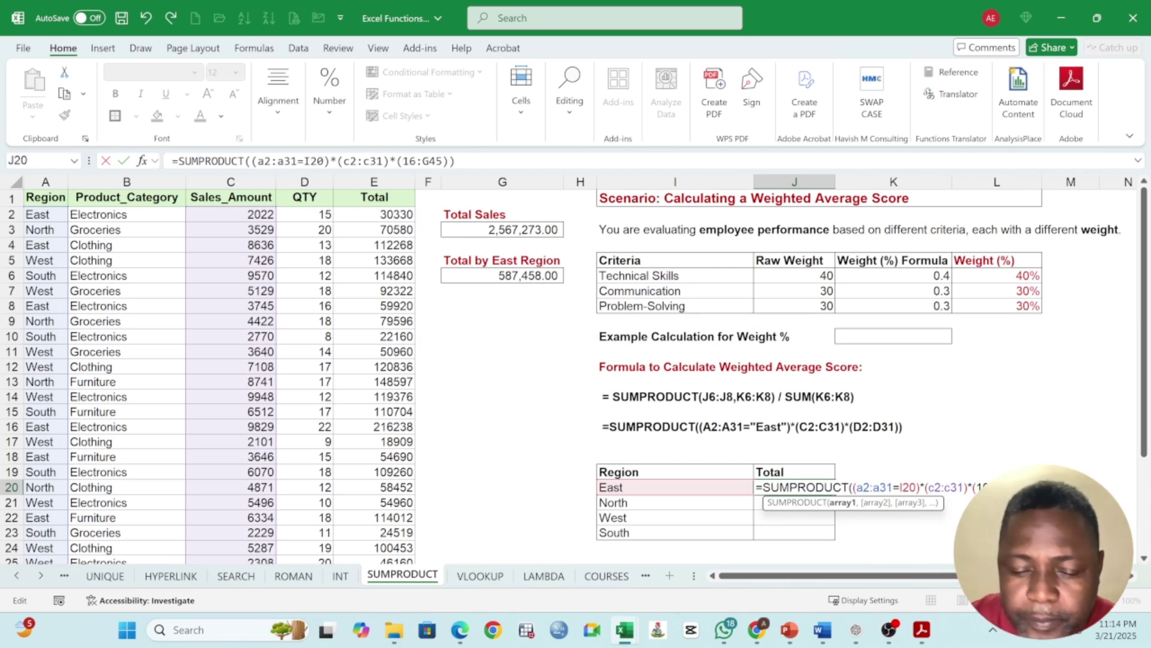
{"action": "type", "text": "d2"}
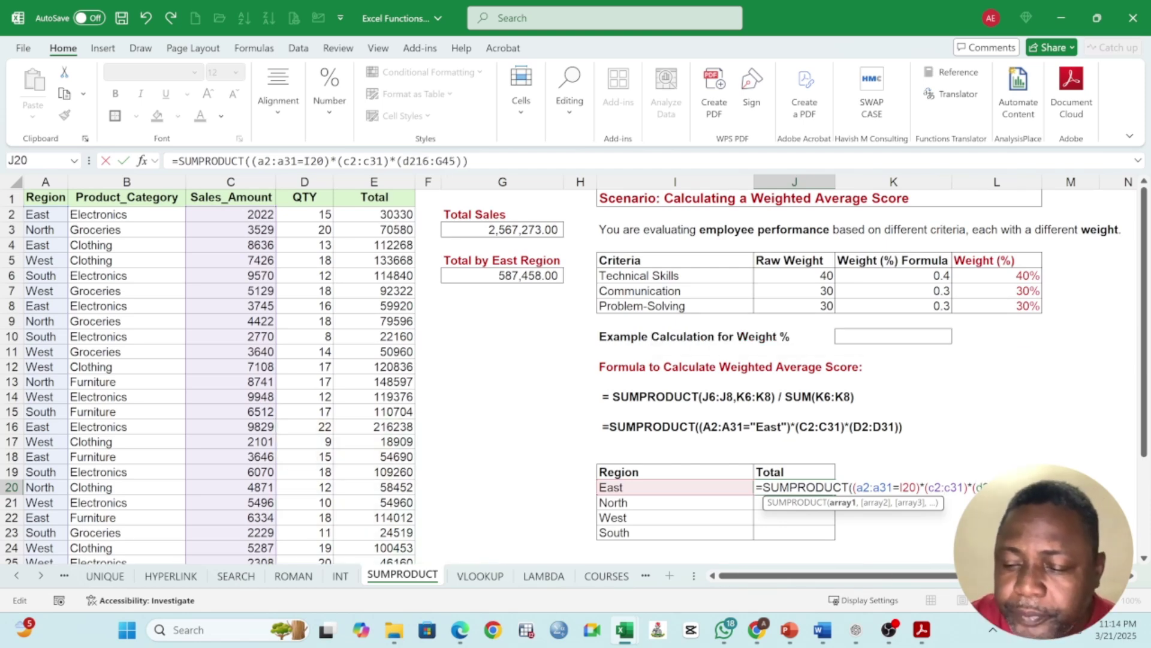
{"action": "key", "text": "Delete"}
{"action": "key", "text": "Delete"}
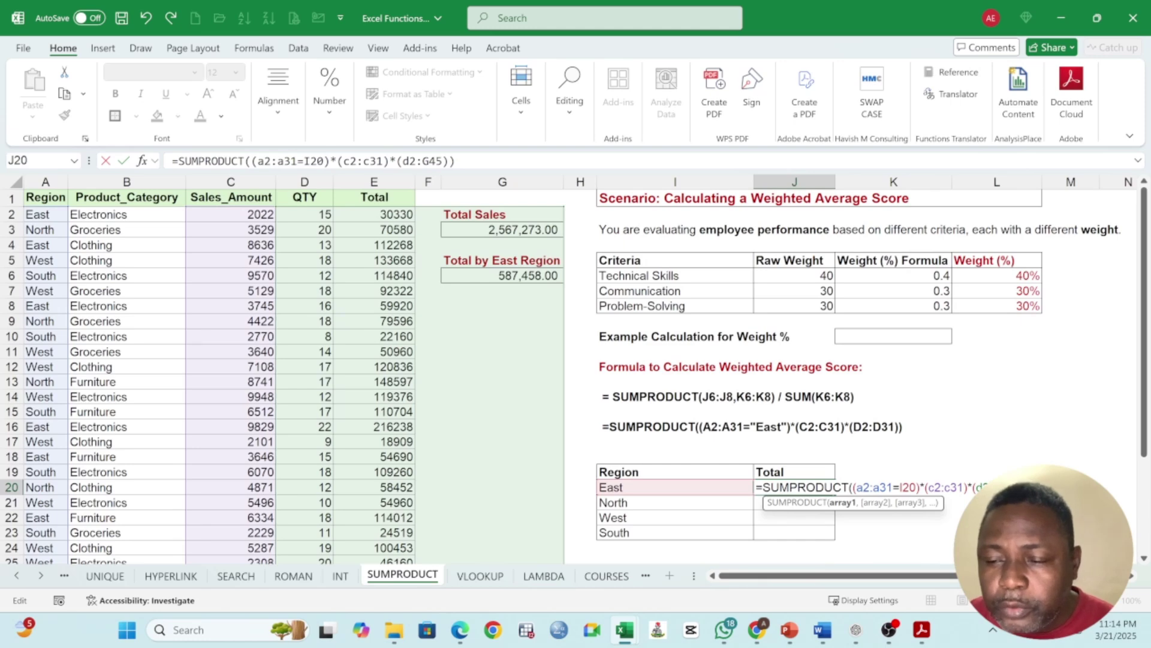
{"action": "key", "text": "Delete"}
{"action": "key", "text": "Delete"}
{"action": "key", "text": "Delete"}
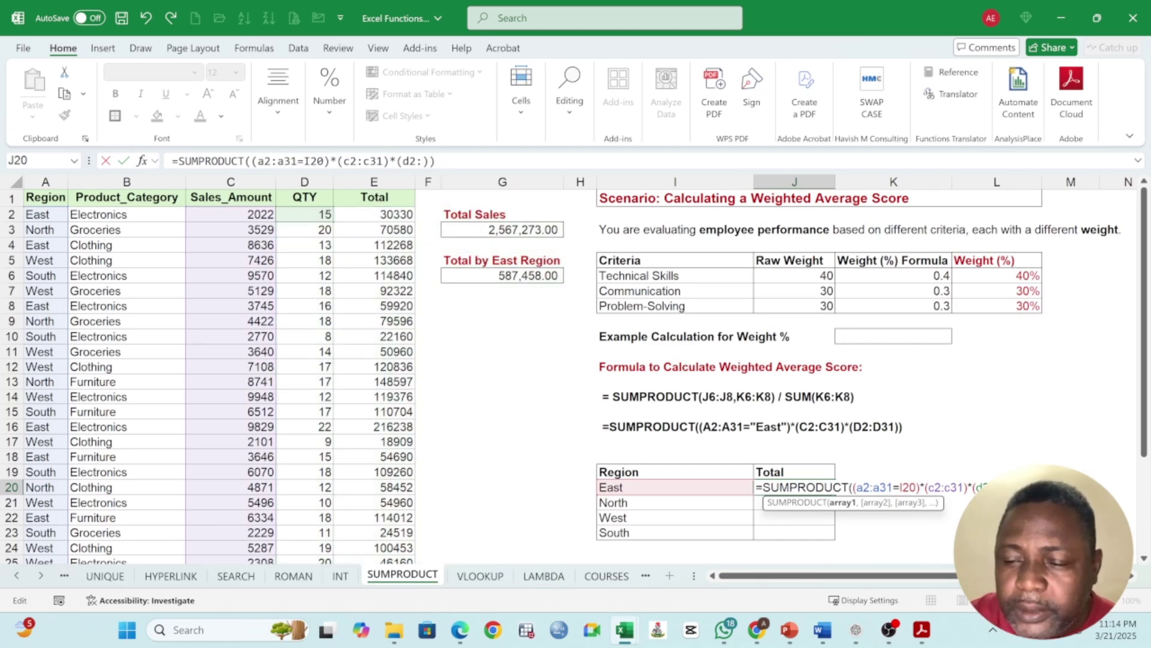
{"action": "type", "text": "d31"}
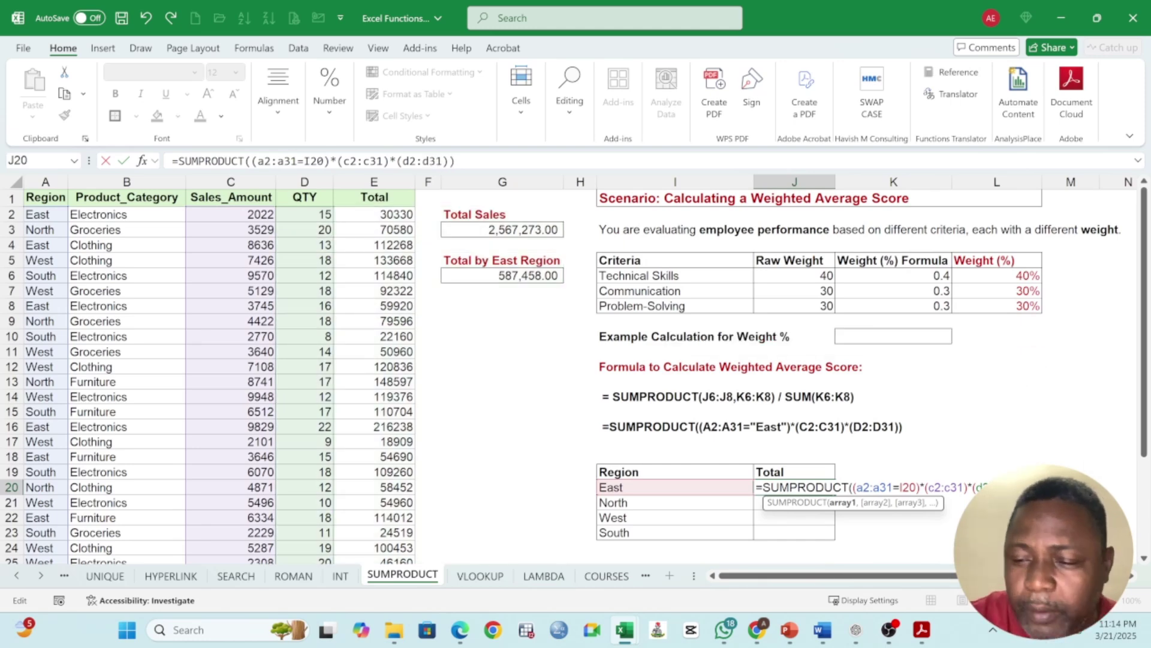
{"action": "key", "text": "Return"}
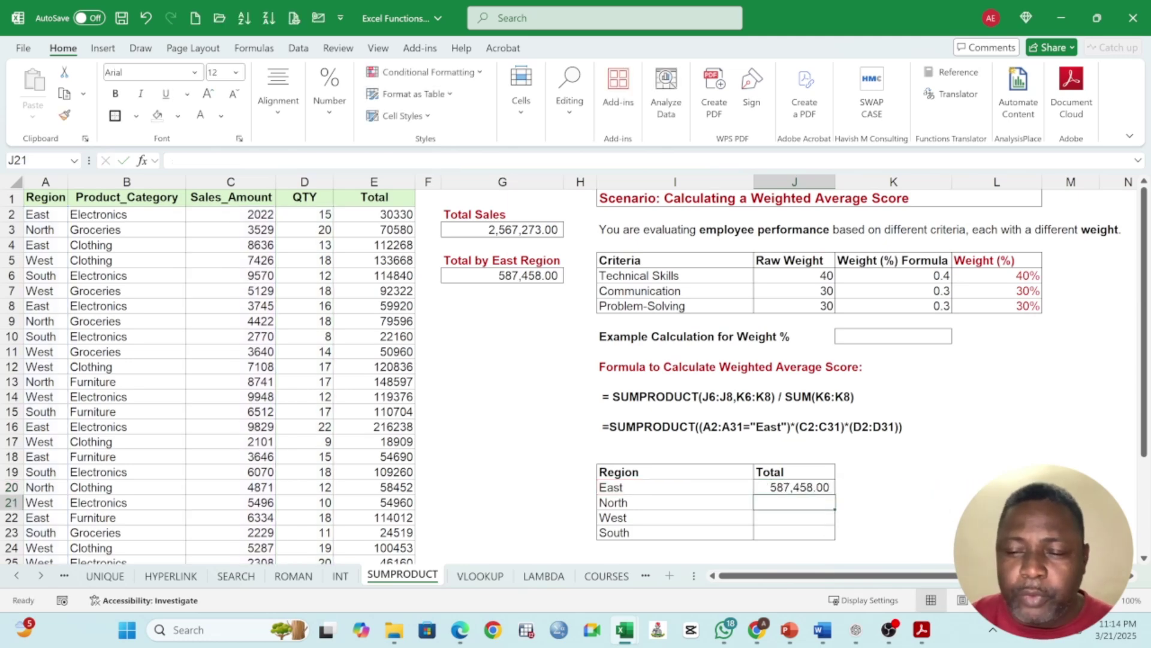
Make the region range in J20's formula absolute as $A$2:$A$31.
{"action": "left_click", "coordinate": [780, 487]}
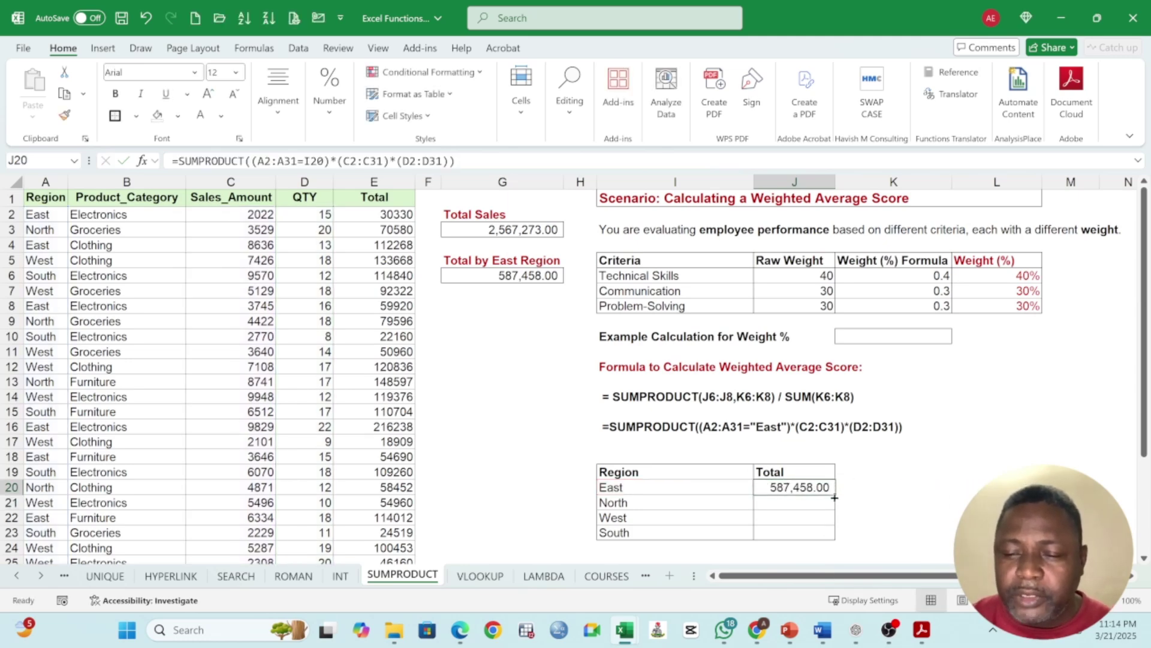
{"action": "mouse_move", "coordinate": [835, 494]}
{"action": "left_mouse_down"}
{"action": "mouse_move", "coordinate": [839, 525]}
{"action": "mouse_move", "coordinate": [818, 487]}
{"action": "left_mouse_up"}
{"action": "double_click", "coordinate": [819, 487]}
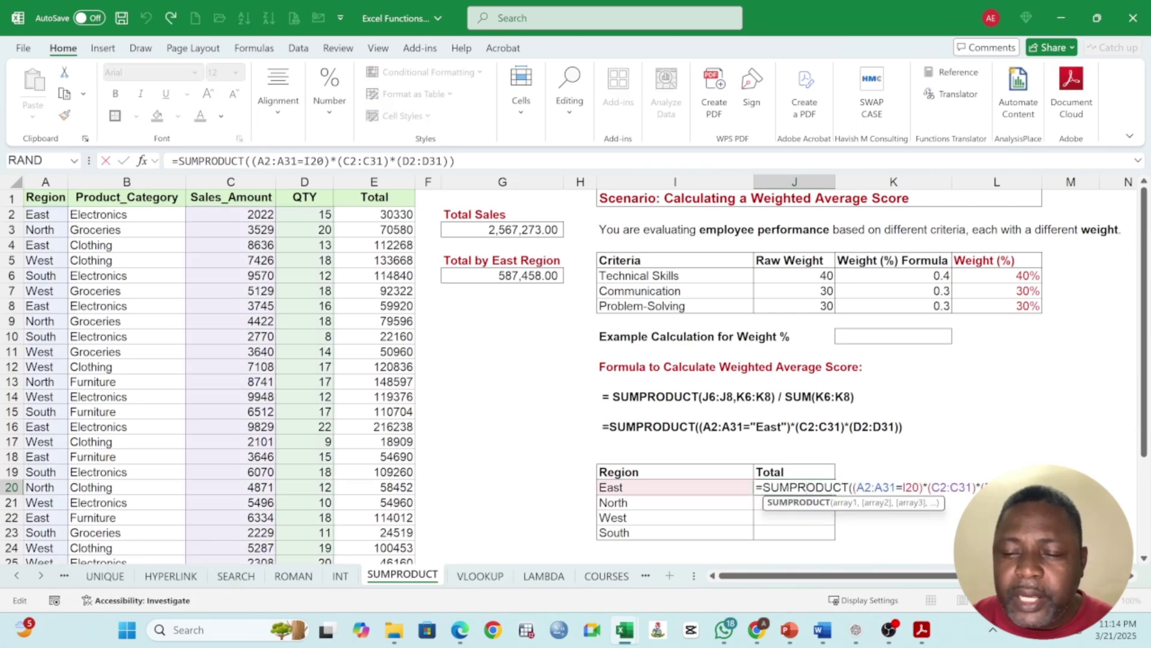
{"action": "left_click_drag", "start_coordinate": [856, 488], "coordinate": [896, 488]}
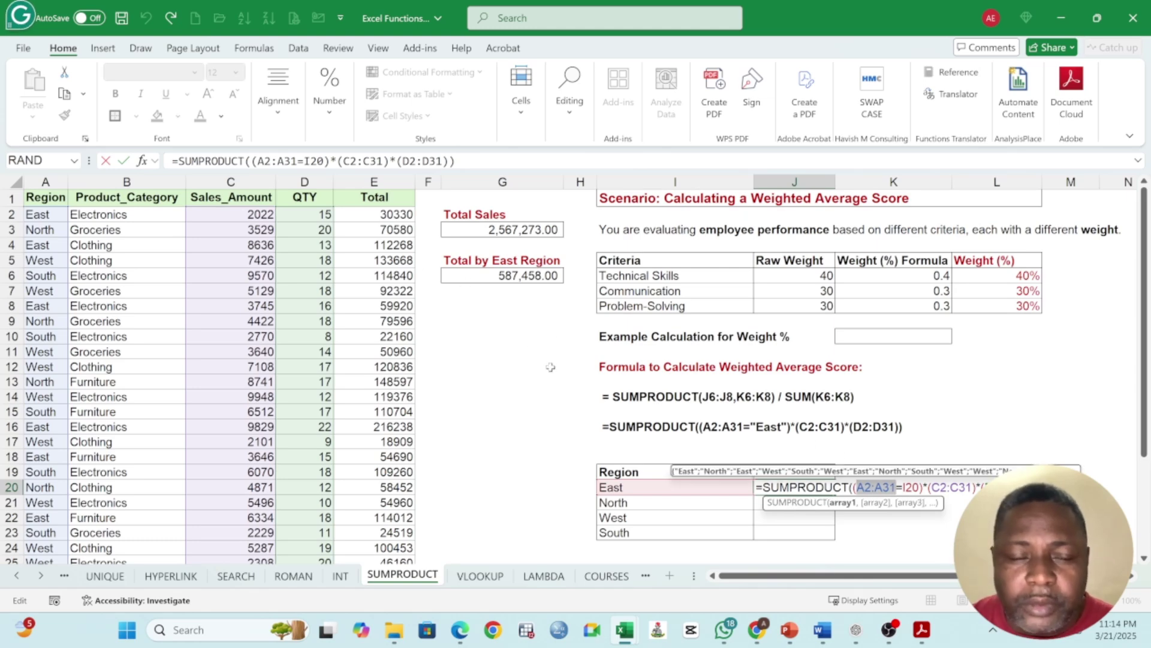
{"action": "key", "text": "F4"}
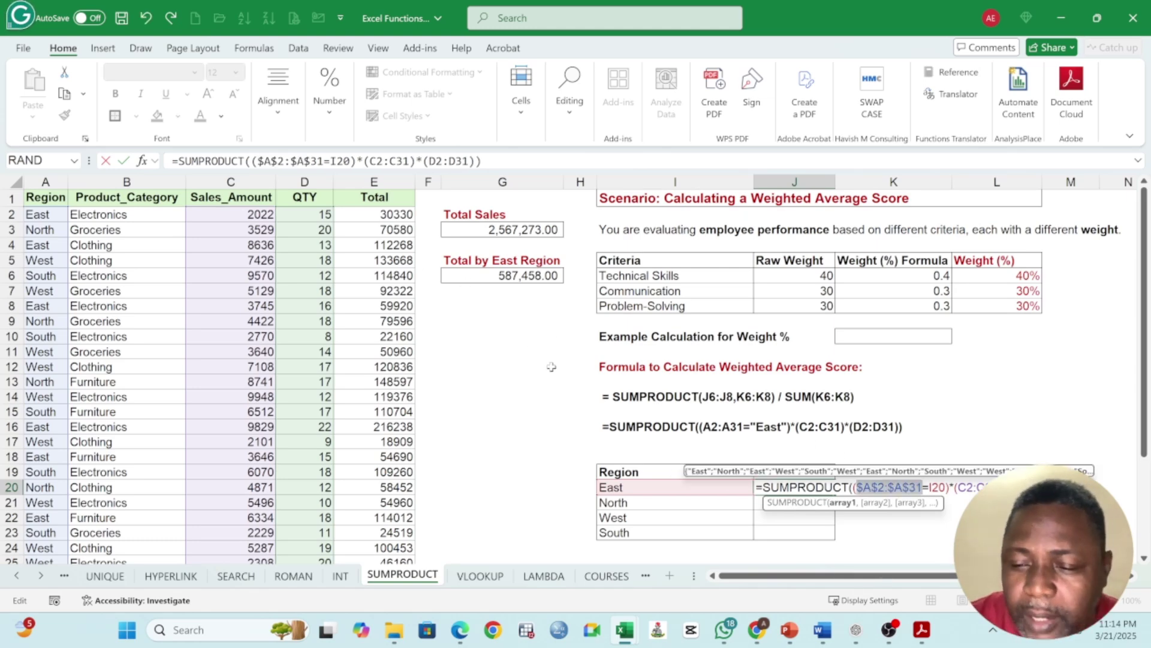
Make the sales amount and quantity ranges absolute as $C$2:$C$31 and $D$2:$D$31, and enter J20's formula.
{"action": "left_click", "coordinate": [977, 487]}
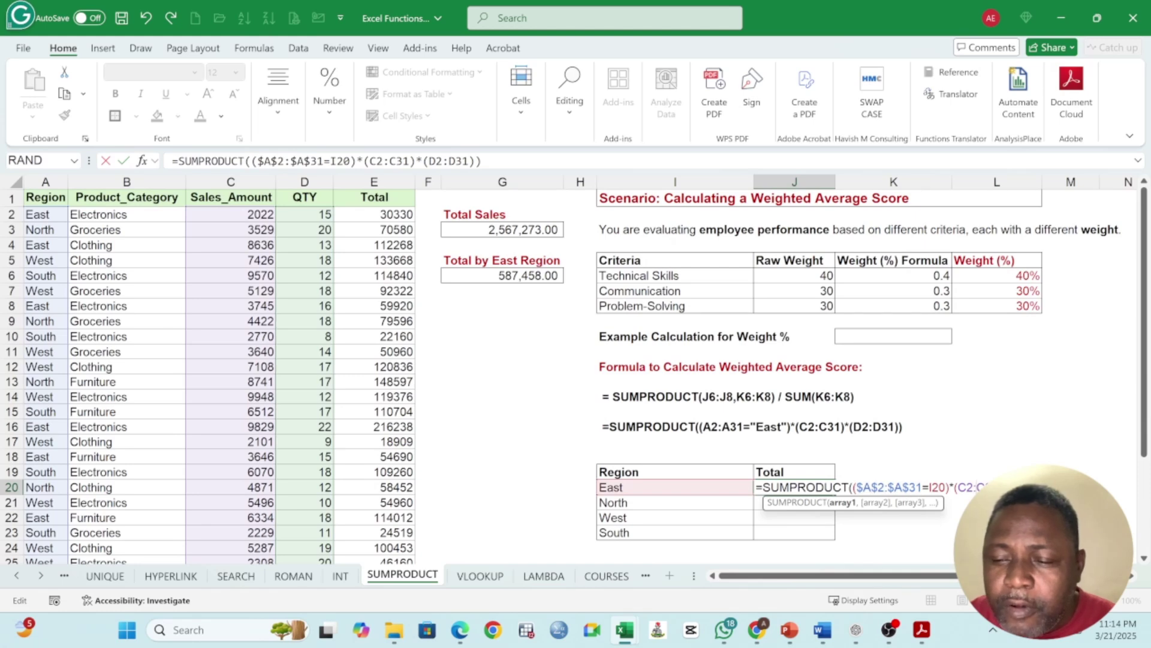
{"action": "left_click_drag", "start_coordinate": [958, 487], "coordinate": [985, 487]}
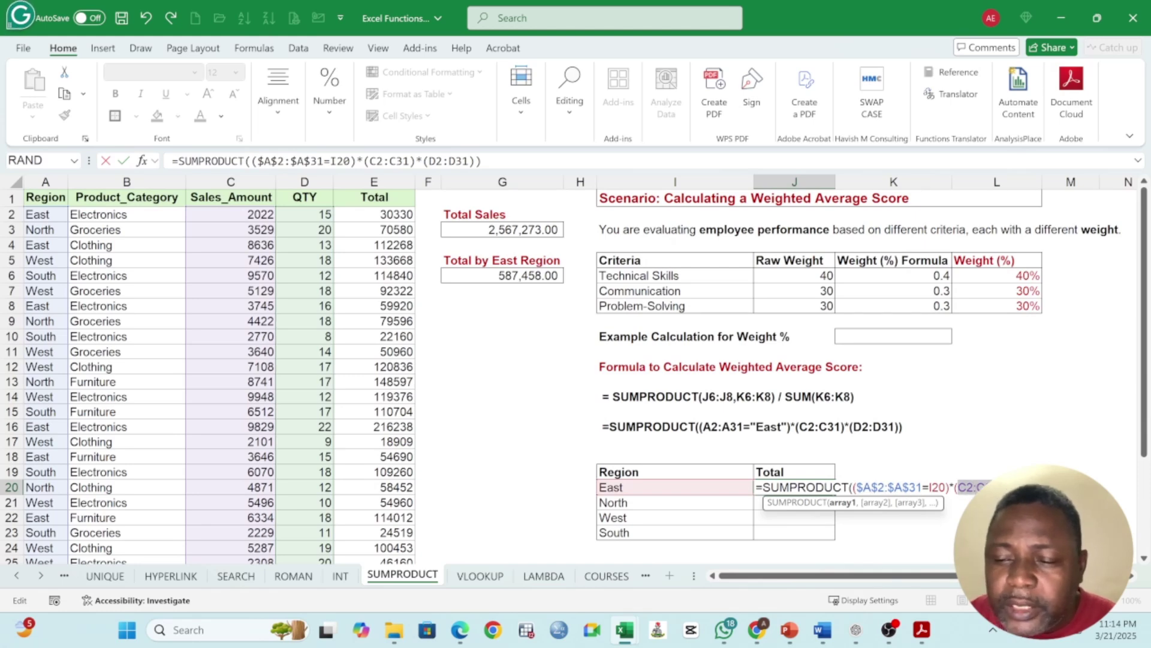
{"action": "key", "text": "F4"}
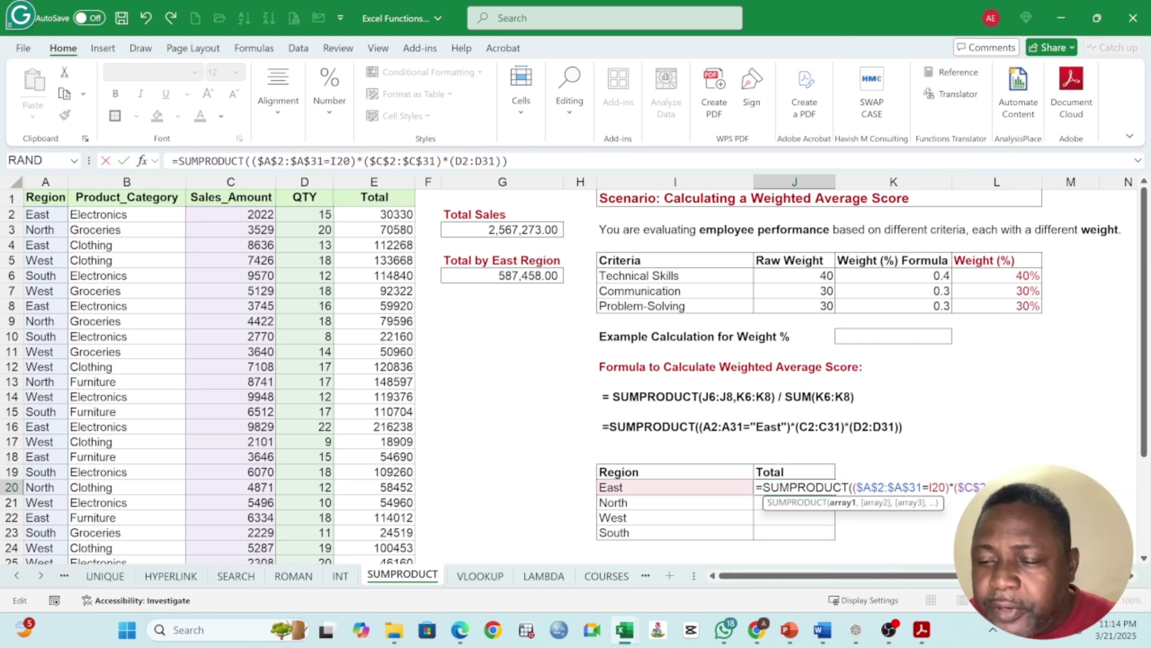
{"action": "left_click_drag", "start_coordinate": [1039, 487], "coordinate": [1079, 487]}
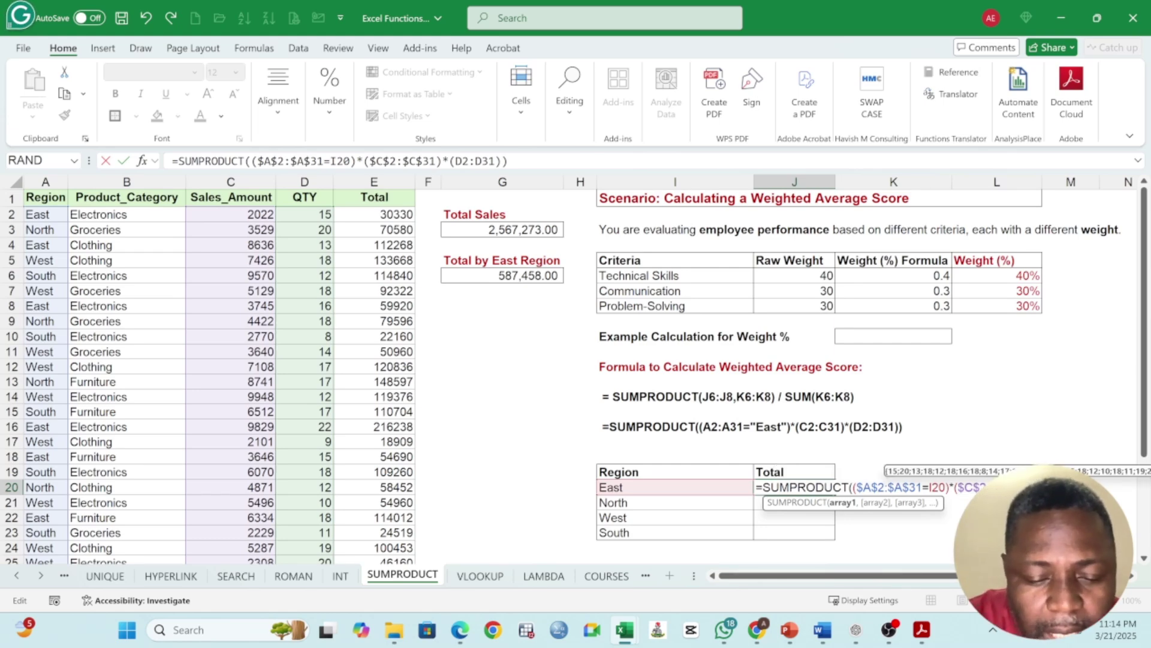
{"action": "key", "text": "Return"}
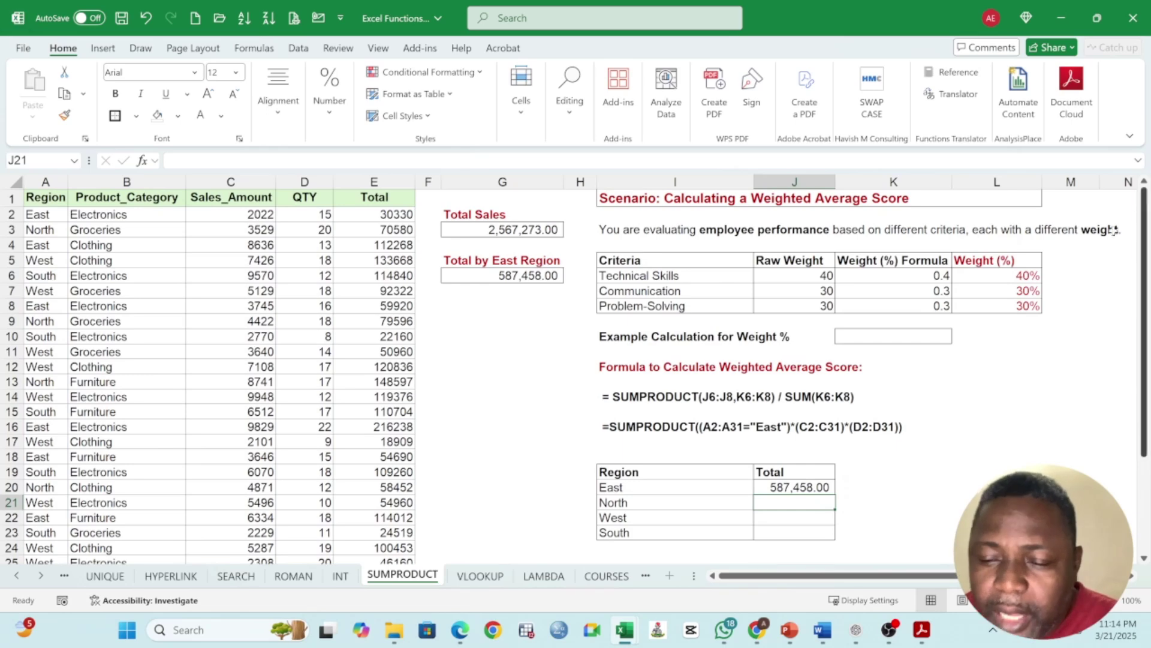
Review the relative I20 criterion reference within J20's formula and close the cell without changing it.
{"action": "double_click", "coordinate": [827, 488]}
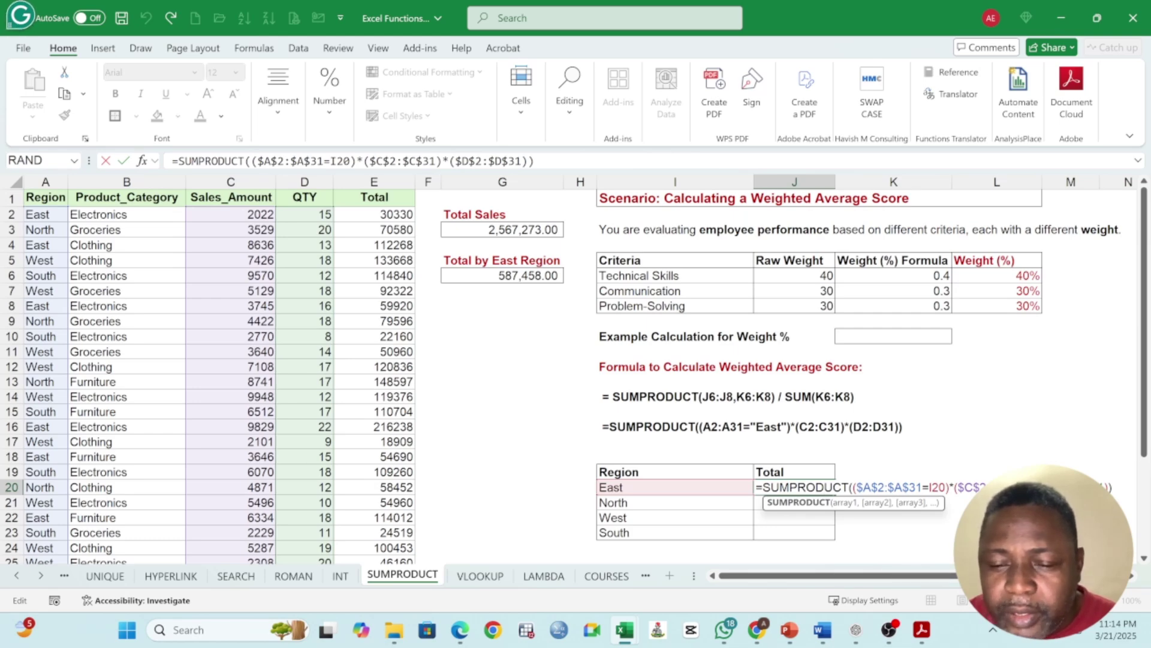
{"action": "key", "text": "shift+Left"}
{"action": "key", "text": "shift+Left"}
{"action": "key", "text": "shift+Left"}
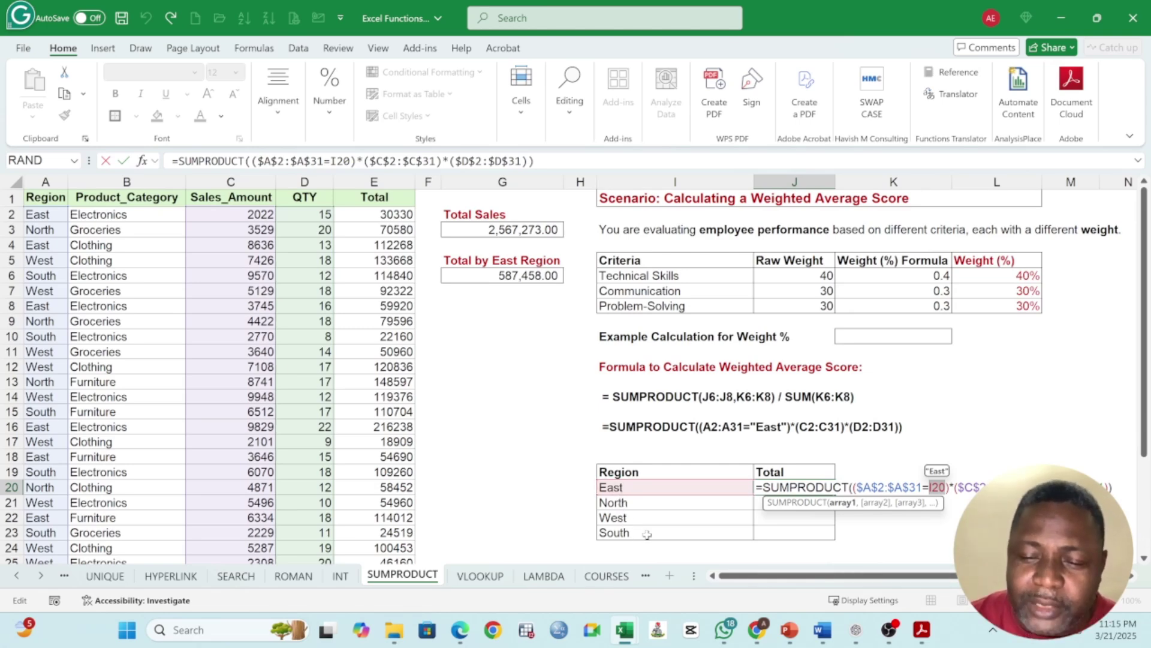
{"action": "key", "text": "Return"}
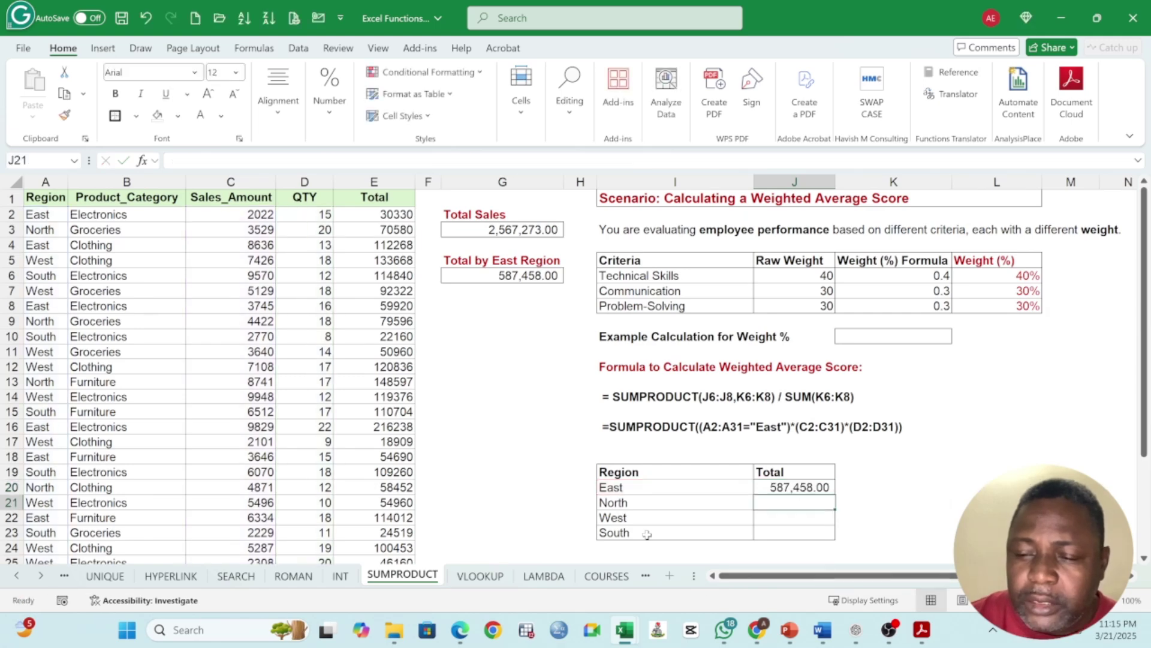
Fill J20's formula down to the North, West and South rows (J21:J23) and check the copied formulas.
{"action": "left_click", "coordinate": [803, 487]}
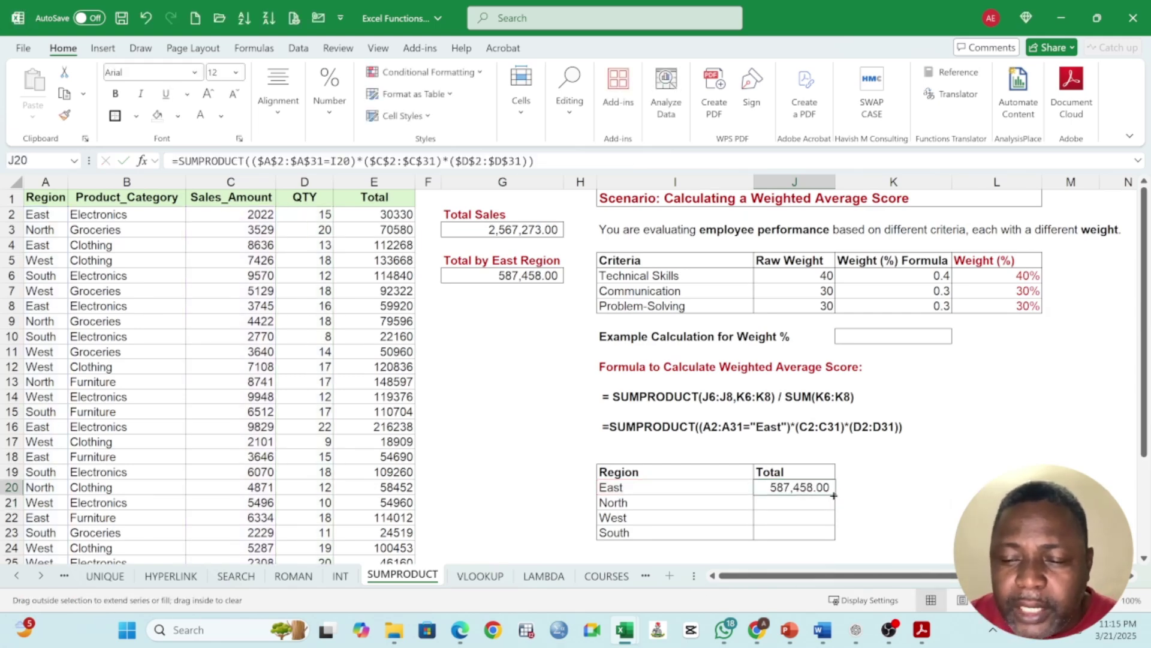
{"action": "double_click", "coordinate": [835, 495]}
{"action": "left_click", "coordinate": [799, 502]}
{"action": "left_click", "coordinate": [799, 517]}
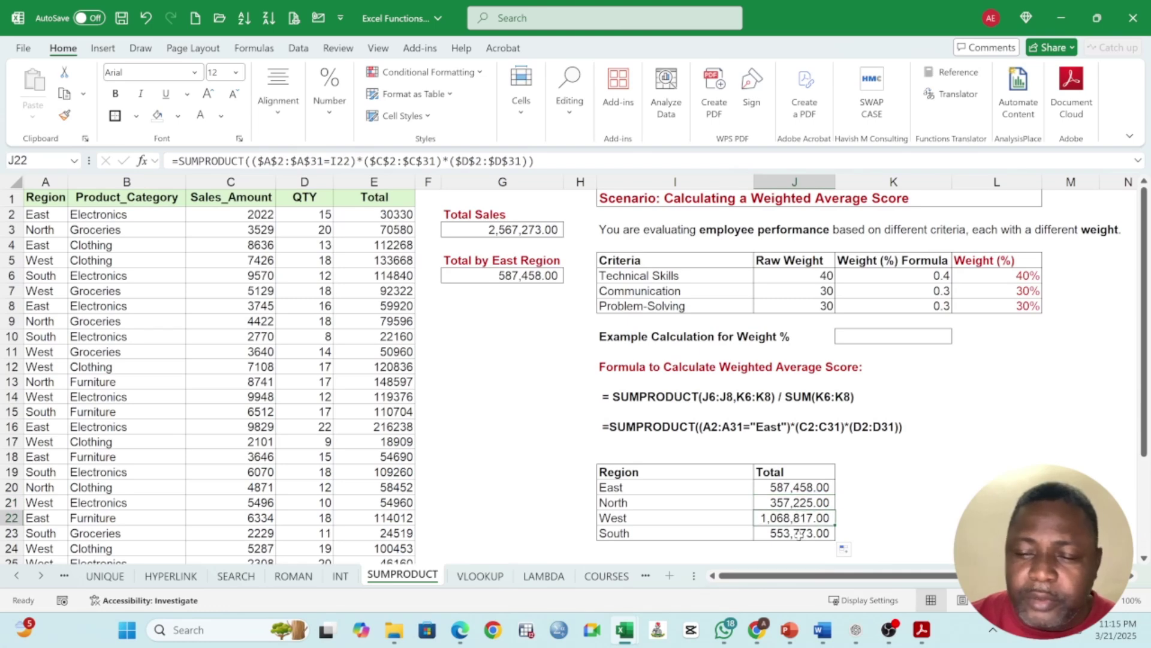
{"action": "left_click", "coordinate": [802, 532]}
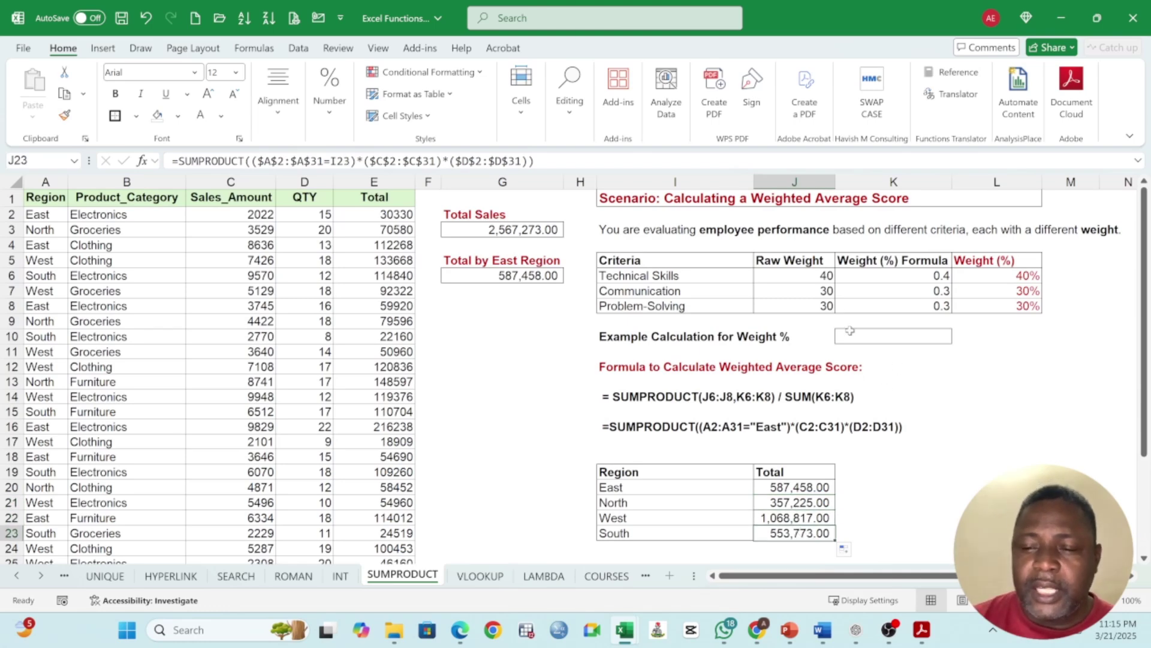
Begin the weighted average formula in K10 with SUMPRODUCT(J6:J8,K6:K8), multiplying the raw weights by the weight formula values.
{"action": "left_click", "coordinate": [918, 275]}
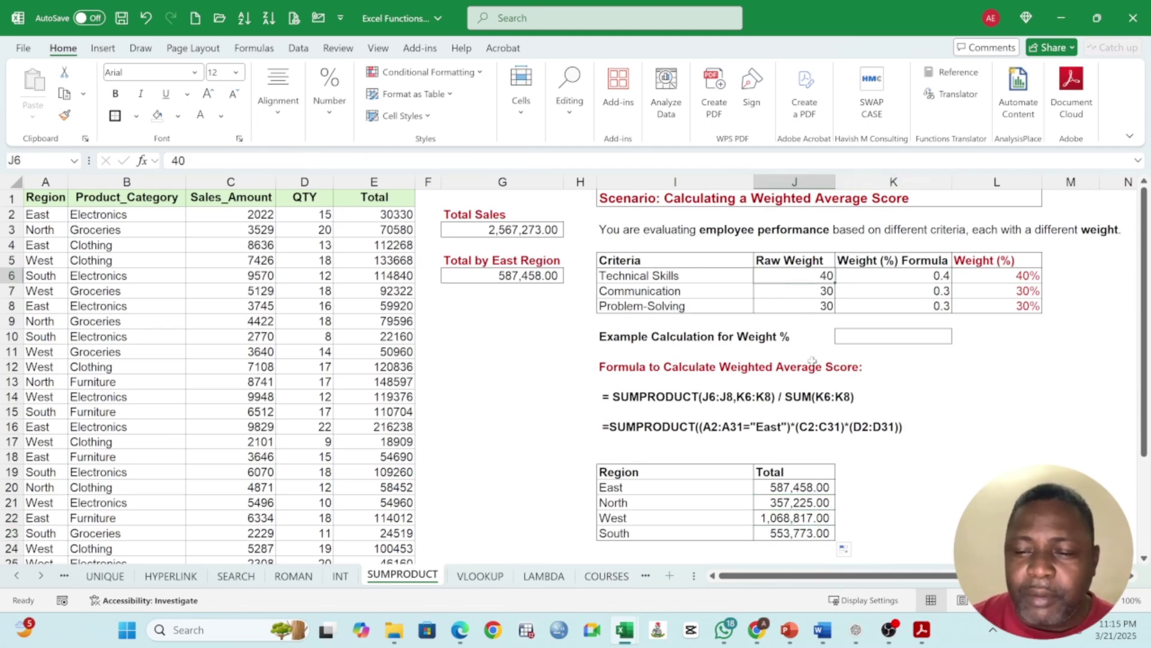
{"action": "left_click", "coordinate": [859, 336]}
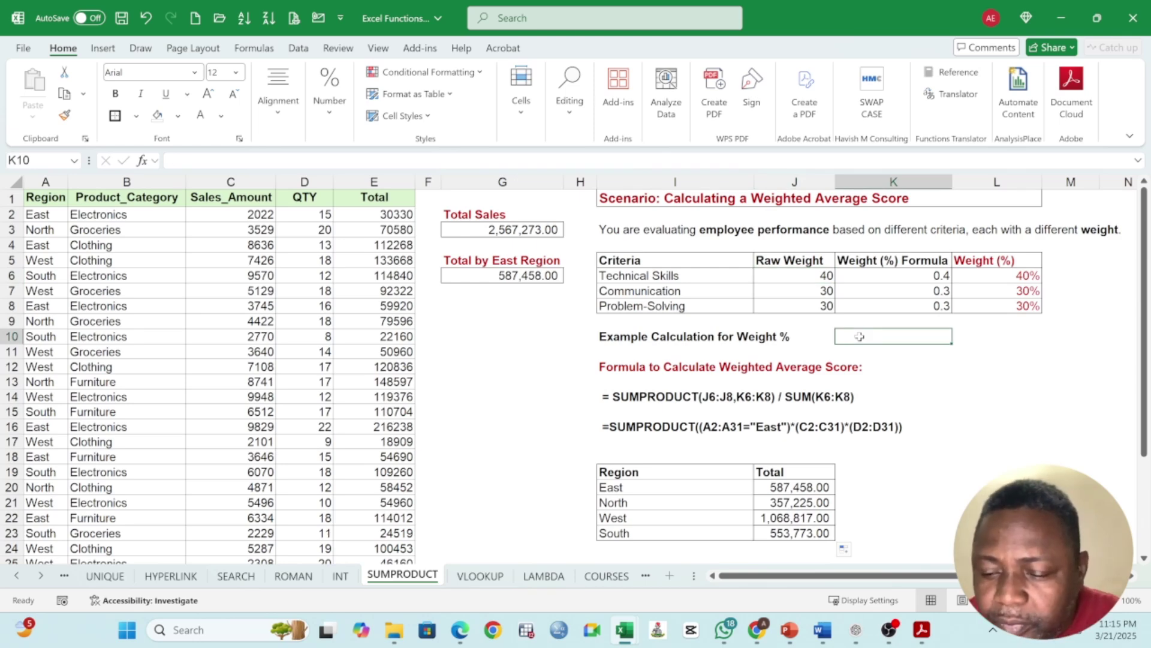
{"action": "type", "text": "="}
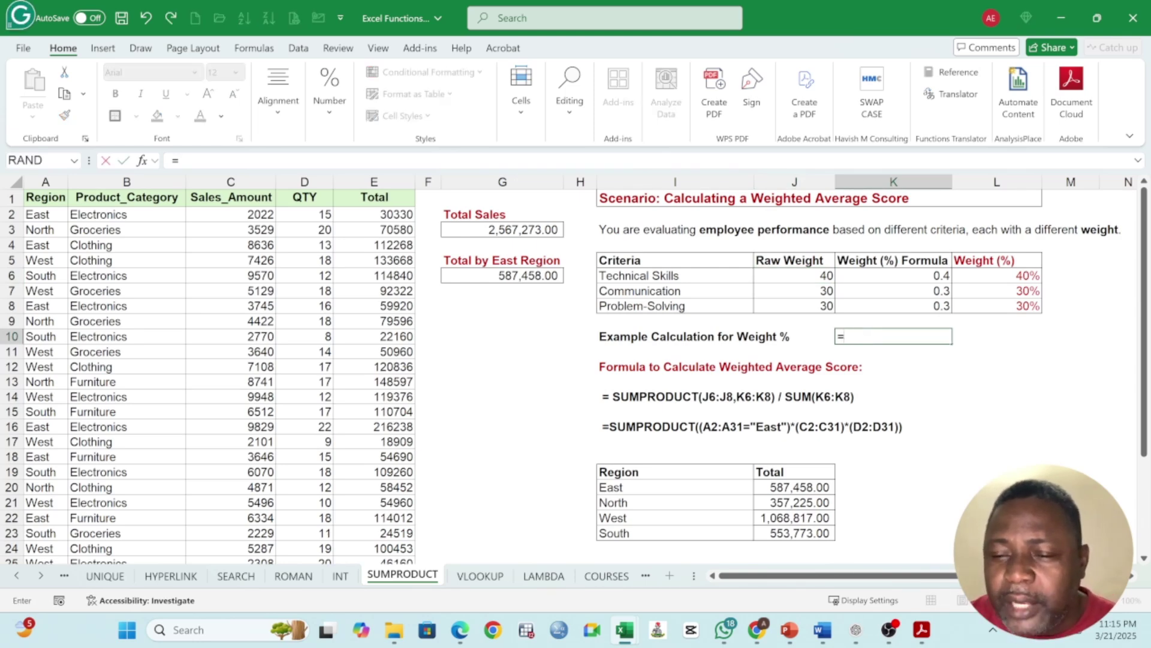
{"action": "type", "text": "su"}
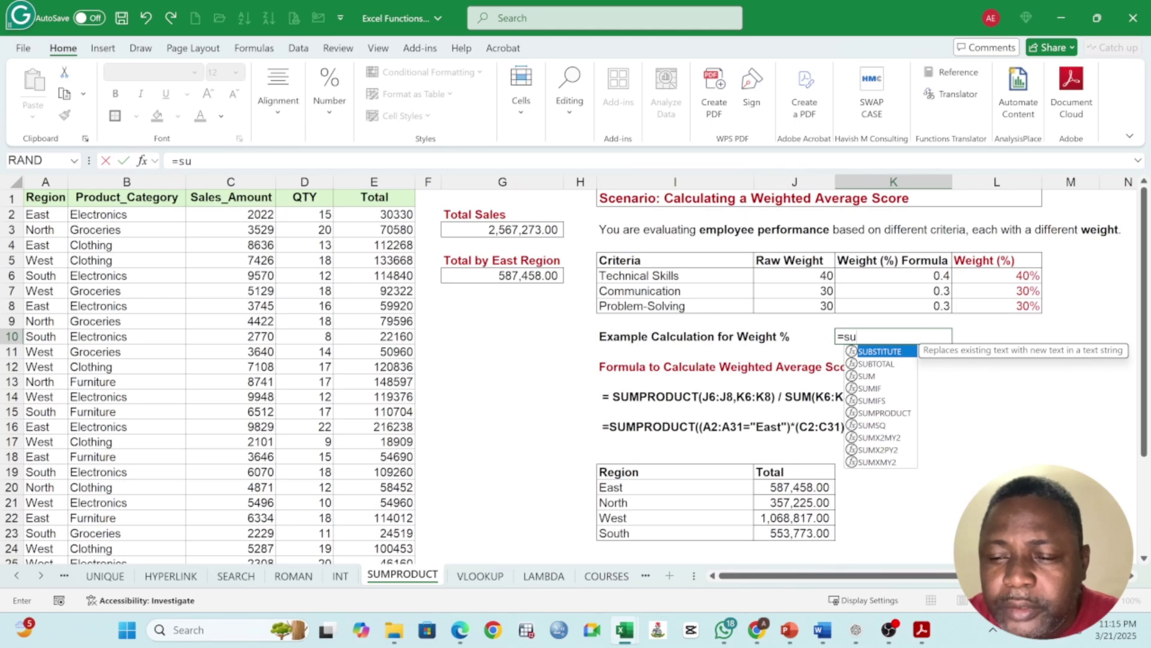
{"action": "key", "text": "BackSpace"}
{"action": "key", "text": "BackSpace"}
{"action": "type", "text": "SUMP"}
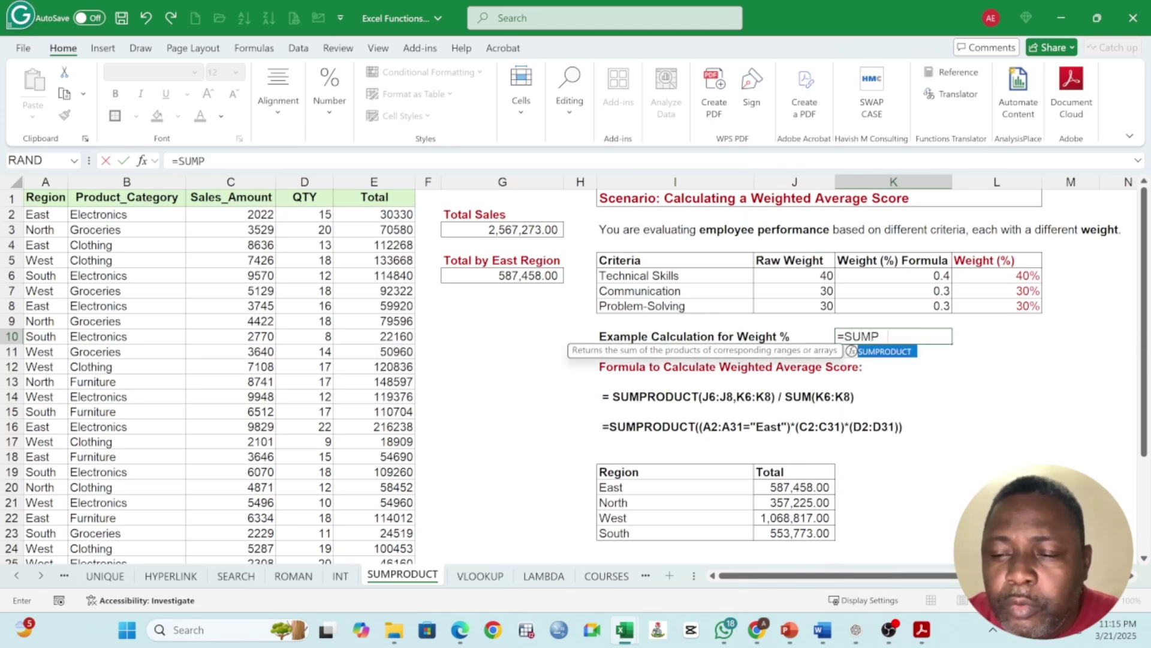
{"action": "type", "text": "RODUCT"}
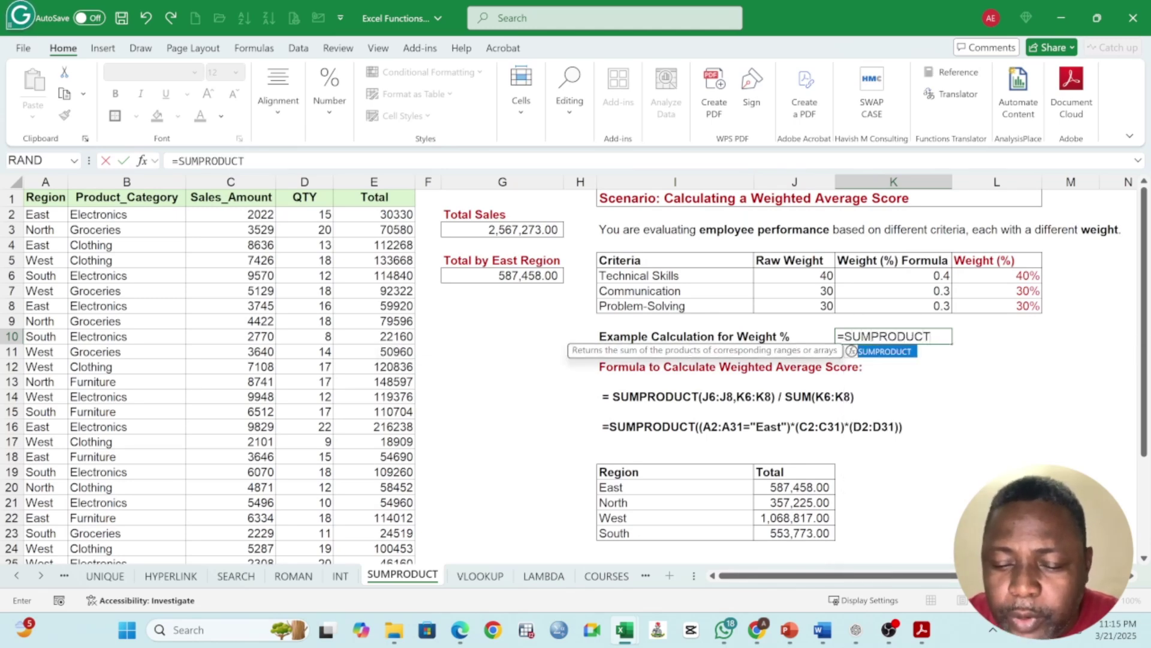
{"action": "type", "text": "("}
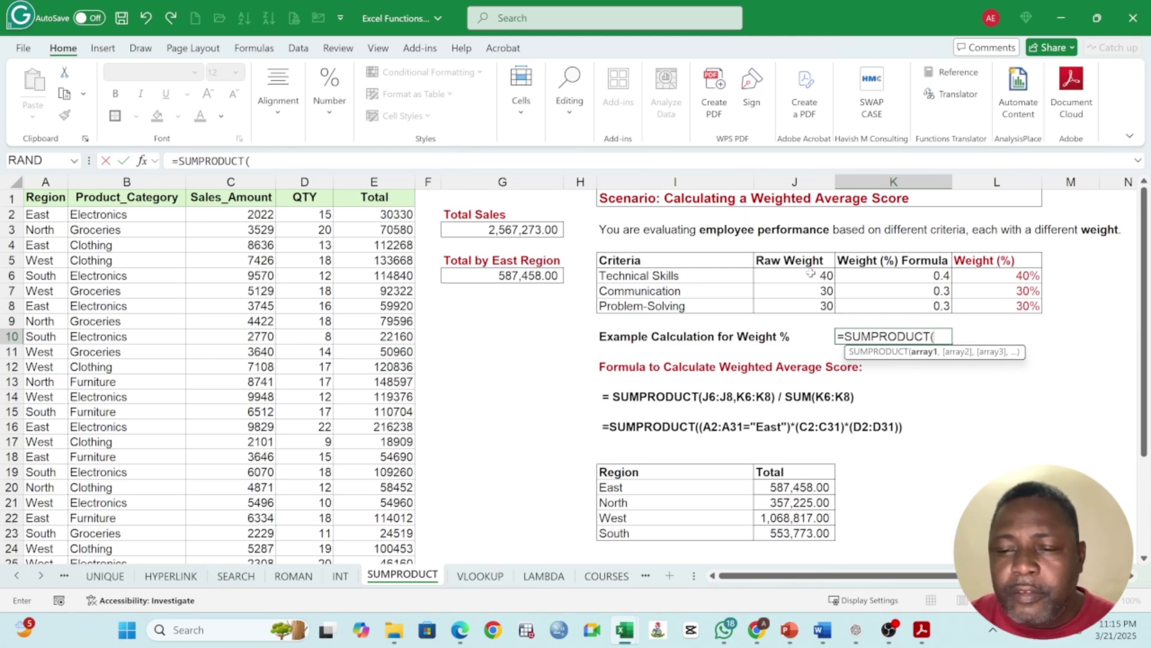
{"action": "left_click_drag", "start_coordinate": [811, 272], "coordinate": [813, 299]}
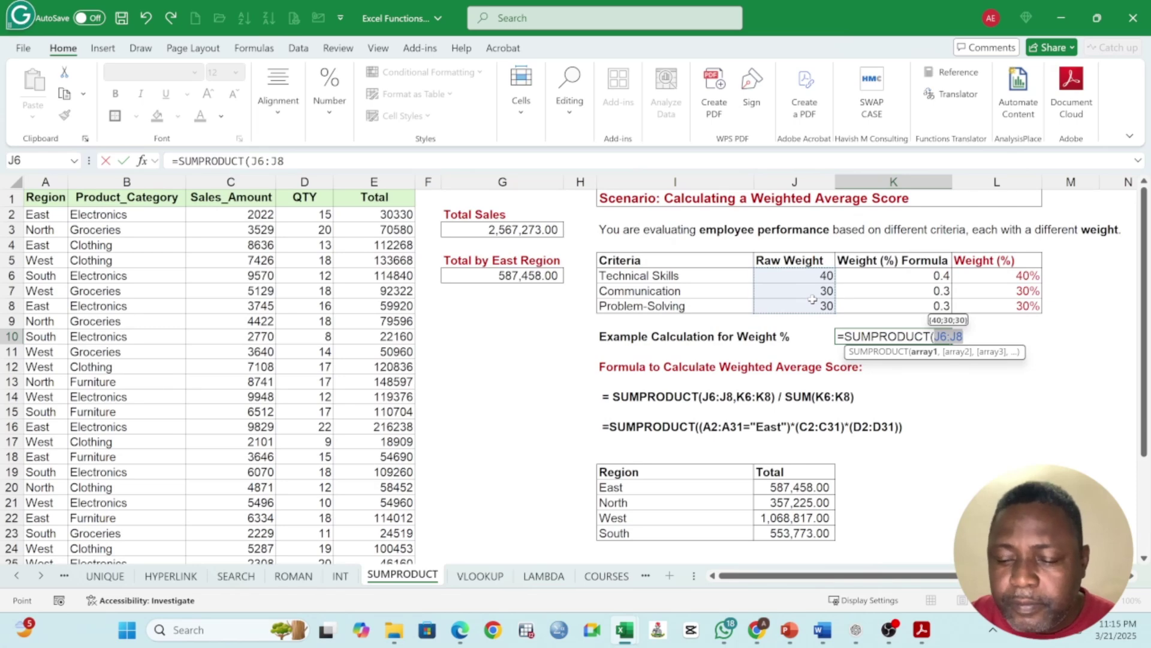
{"action": "type", "text": ","}
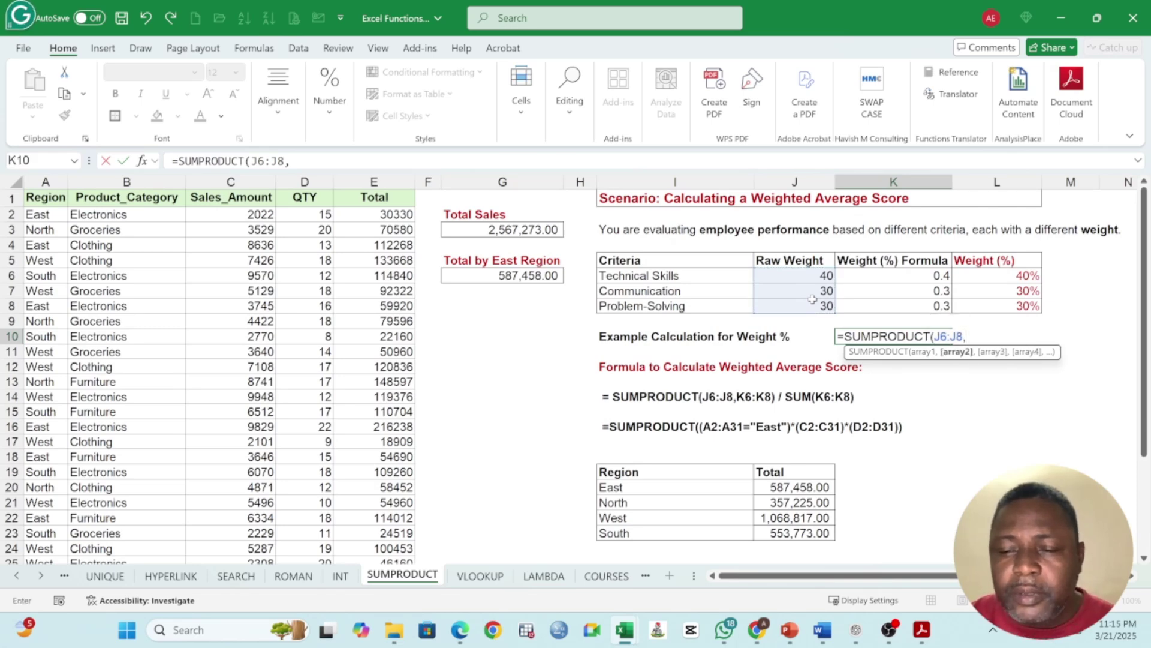
{"action": "left_click_drag", "start_coordinate": [908, 273], "coordinate": [908, 307]}
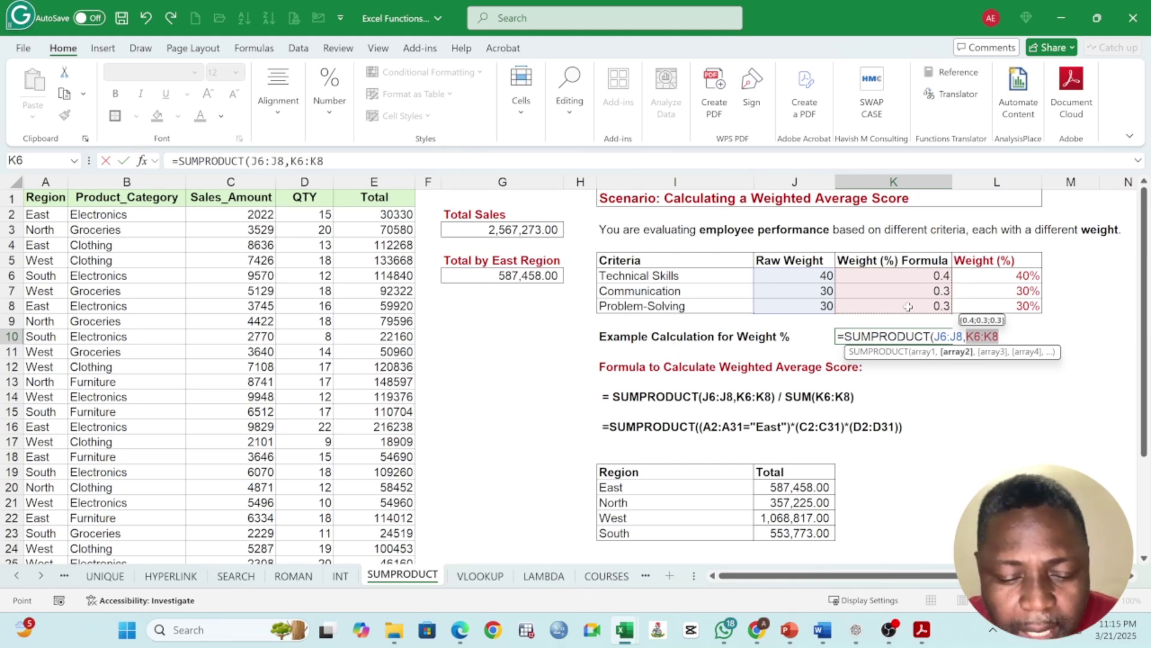
{"action": "type", "text": ")"}
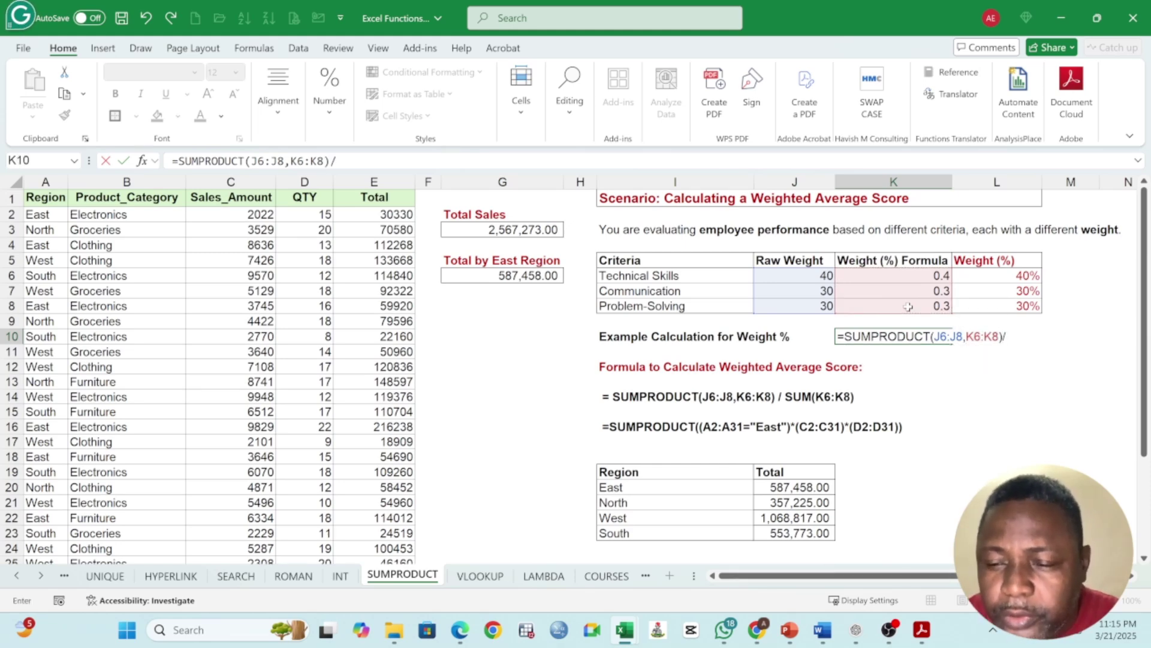
Divide the SUMPRODUCT in K10 by SUM(K6:K8) and enter the formula.
{"action": "type", "text": "/SUM"}
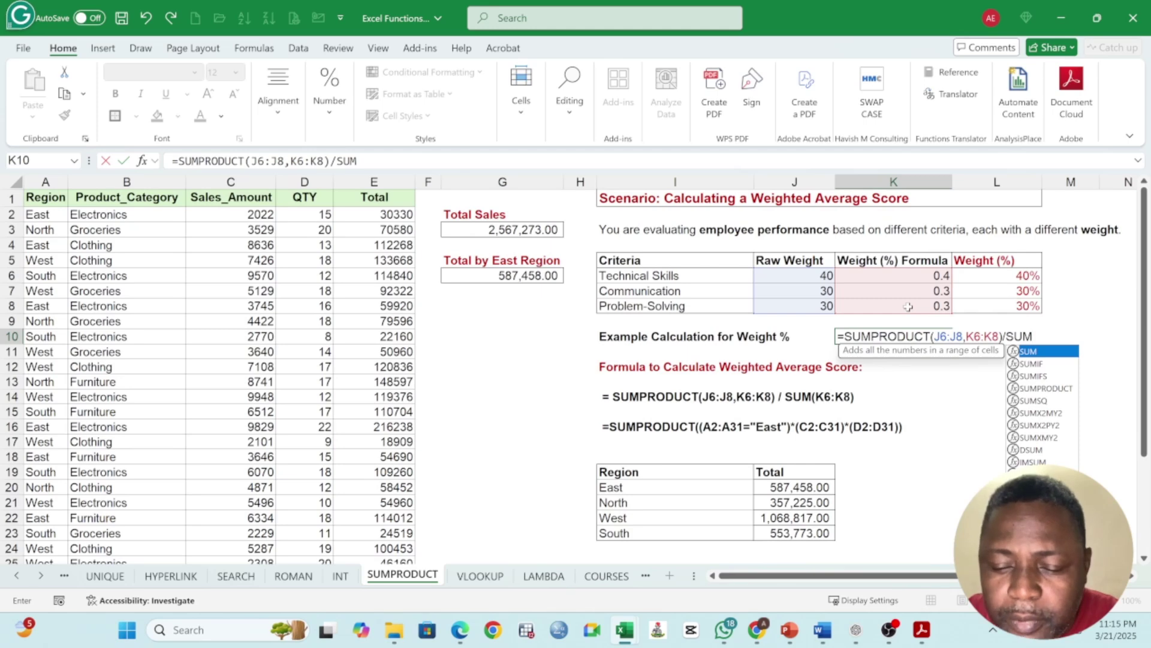
{"action": "type", "text": "("}
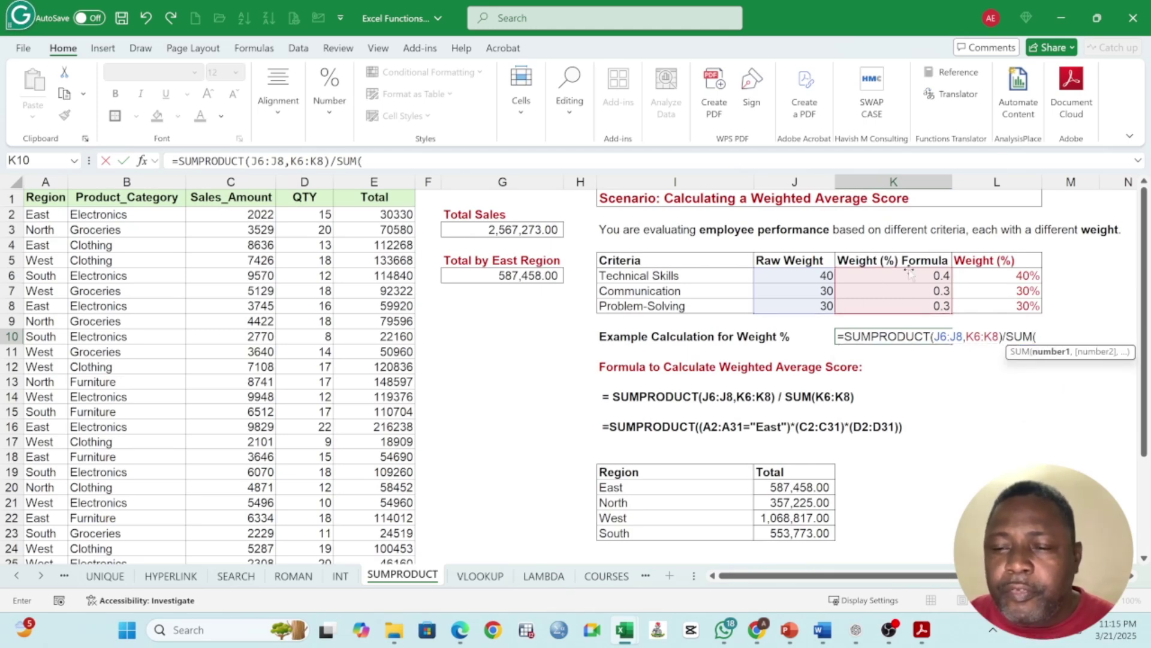
{"action": "left_click_drag", "start_coordinate": [909, 274], "coordinate": [907, 302]}
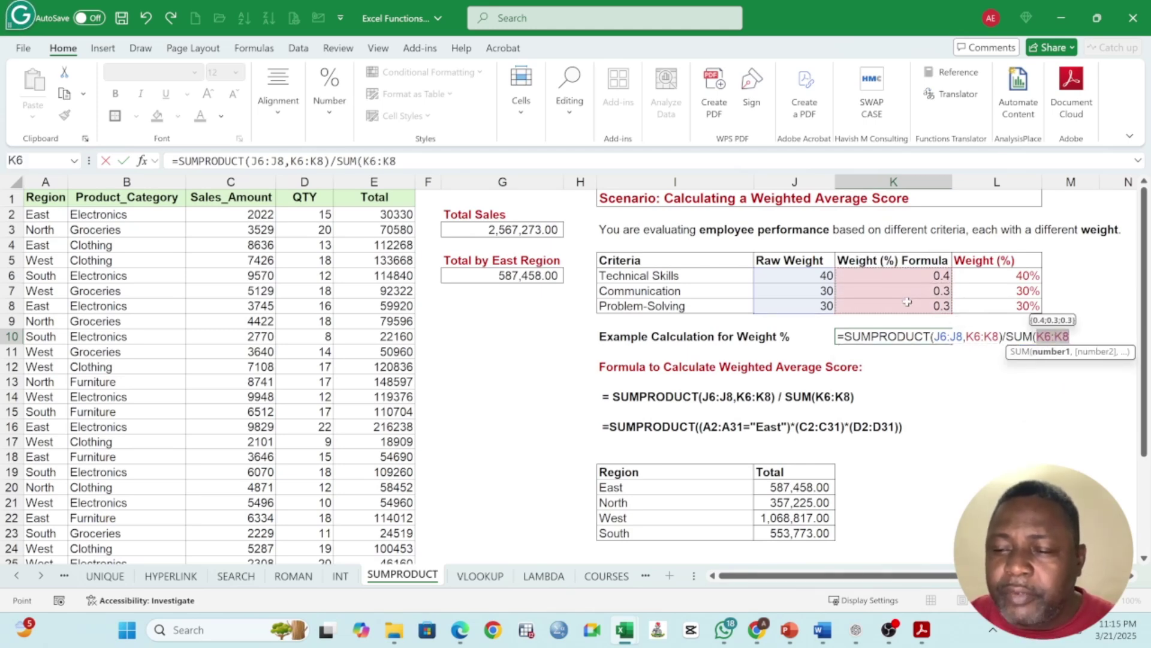
{"action": "type", "text": ")"}
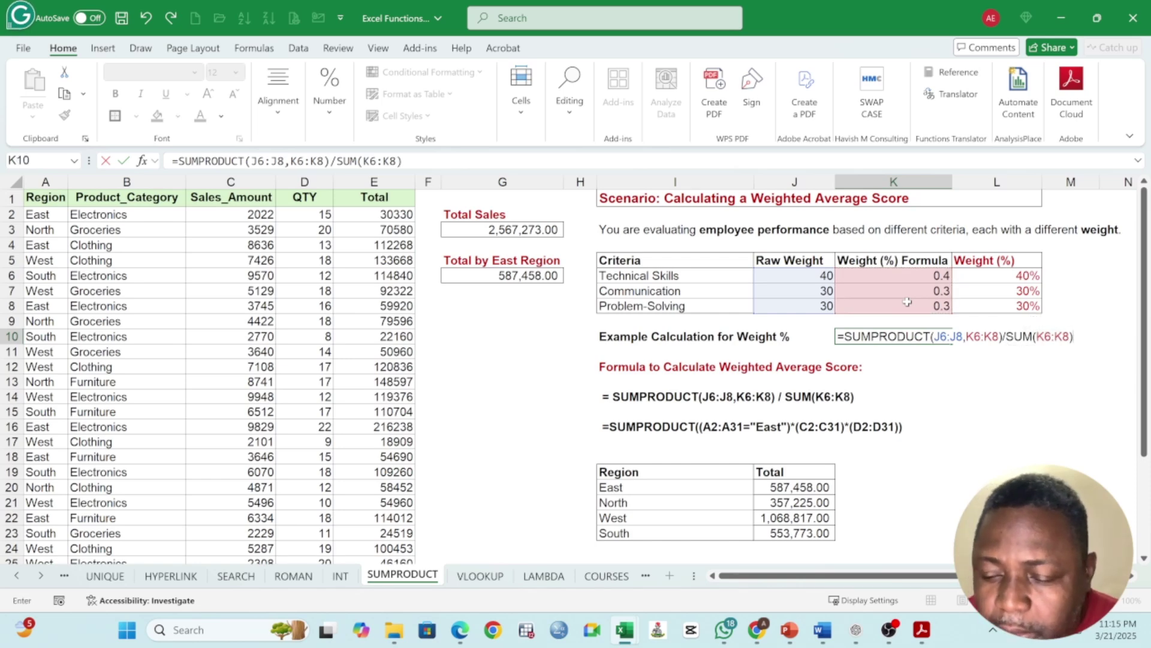
{"action": "key", "text": "Return"}
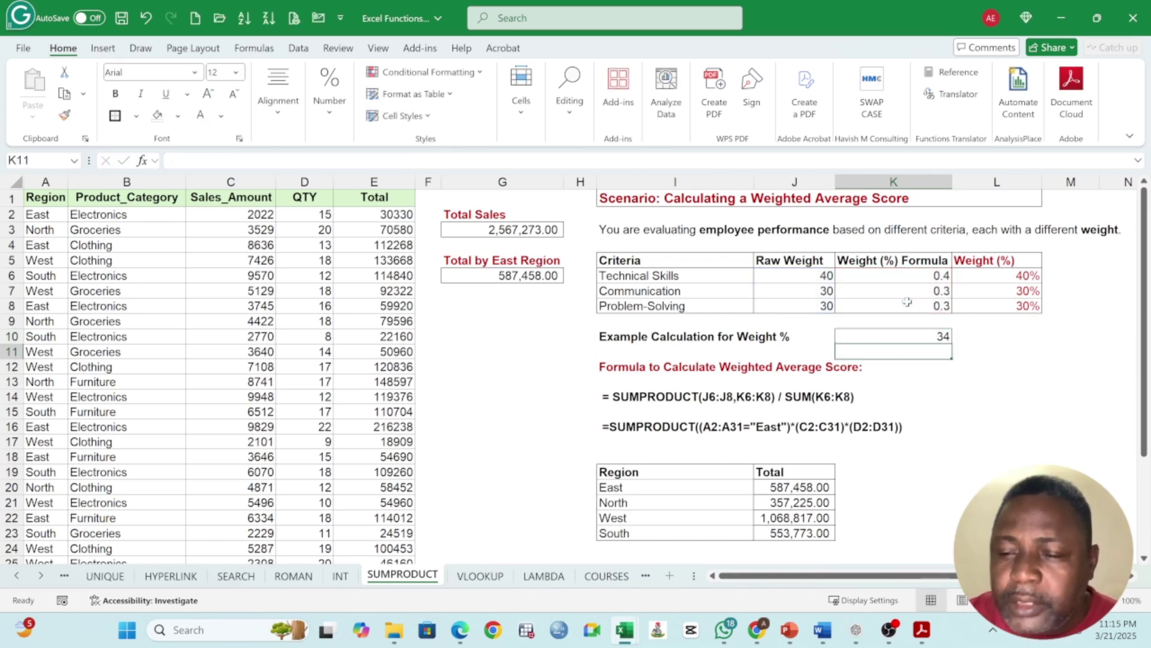
Review K10's weighted average formula against the Weight (%) Formula and Weight (%) columns of the criteria table.
{"action": "left_click", "coordinate": [940, 337]}
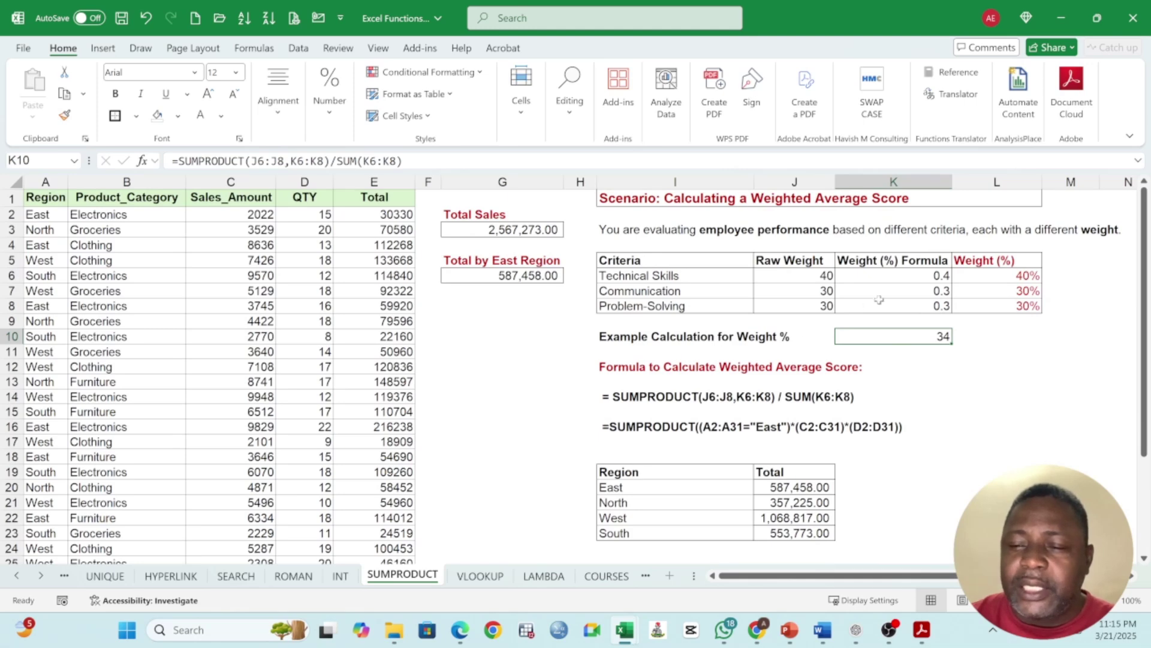
{"action": "left_click", "coordinate": [917, 262]}
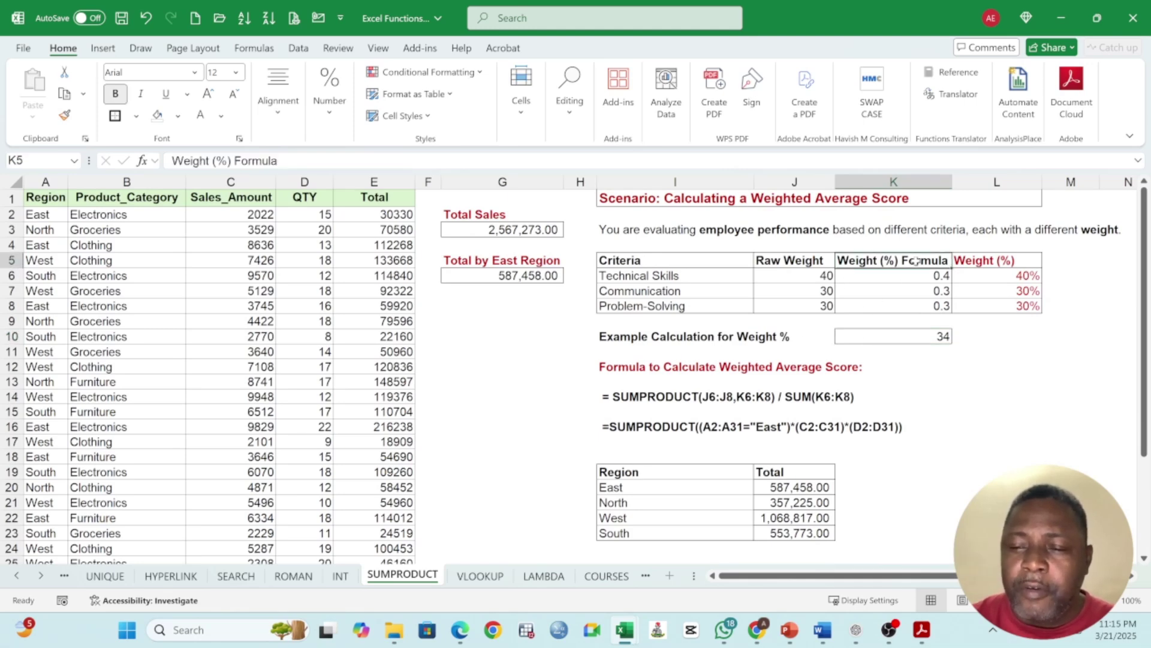
{"action": "left_click_drag", "start_coordinate": [917, 276], "coordinate": [918, 306]}
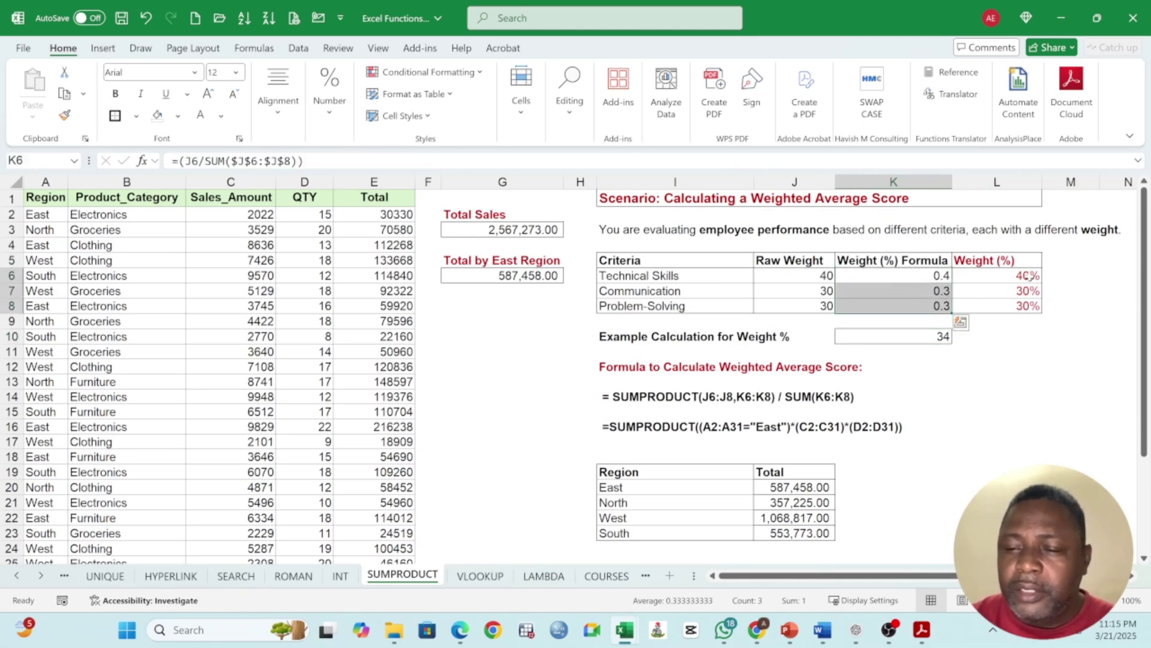
{"action": "left_click_drag", "start_coordinate": [1032, 276], "coordinate": [1032, 306]}
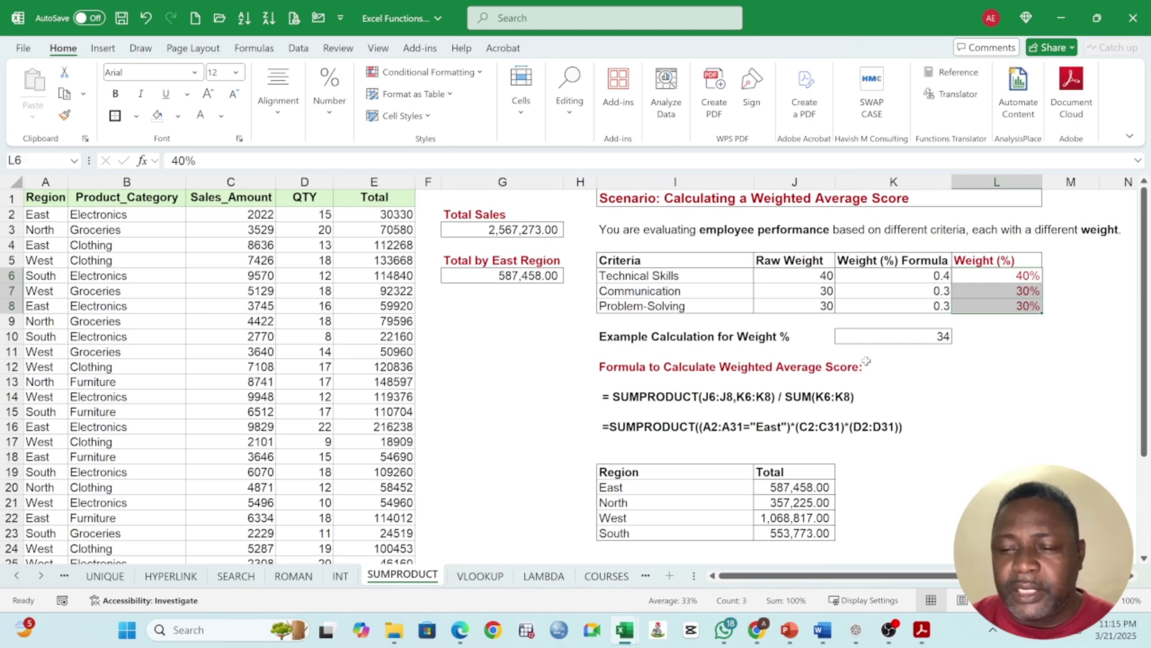
{"action": "left_click", "coordinate": [892, 344]}
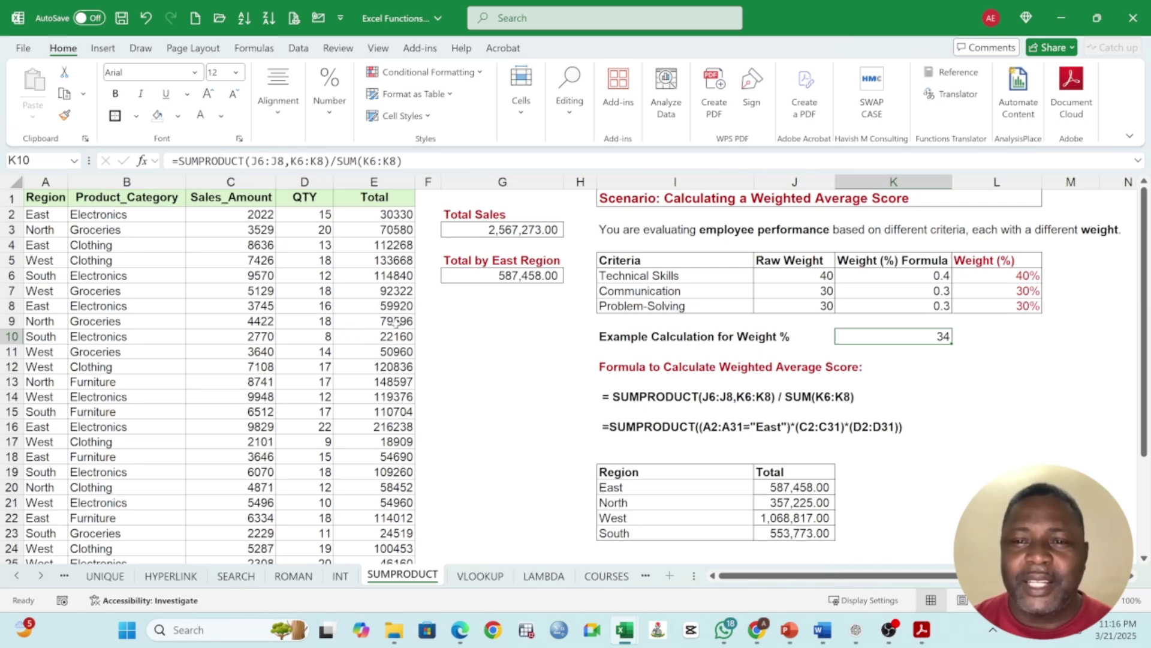
{"action": "left_click", "coordinate": [401, 352]}
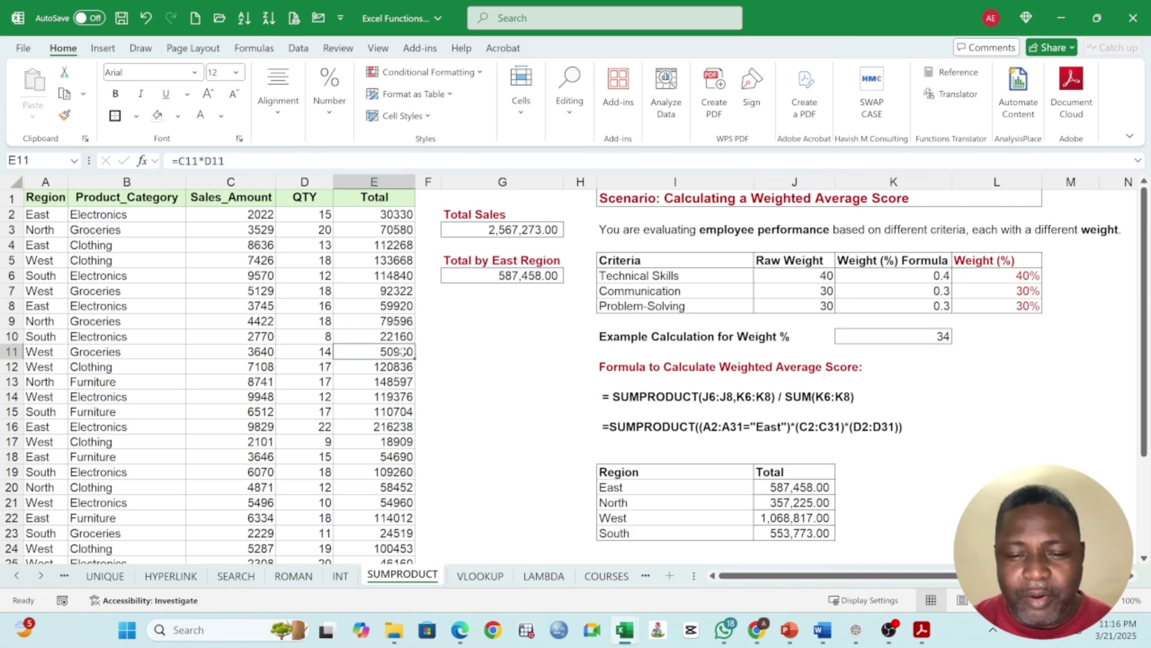